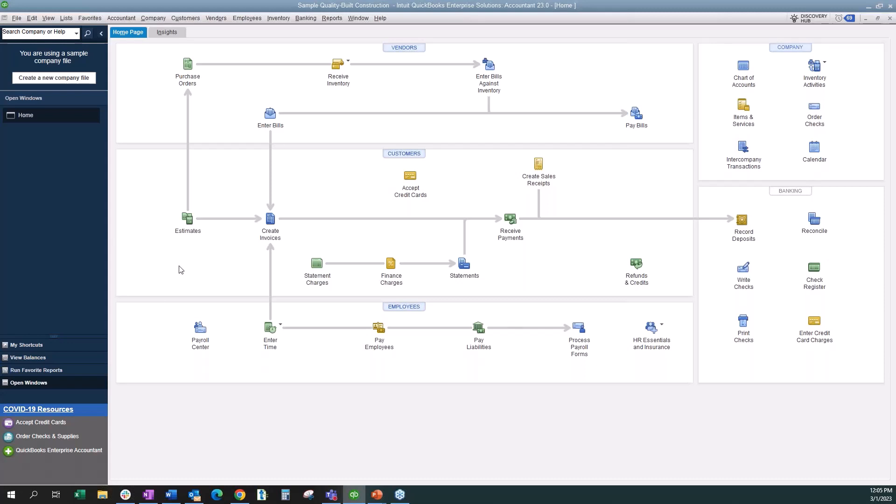
- Review the company preferences for Jobs & Estimates, including the job status descriptions and progress invoicing options, and close them without changes
click(32, 18)
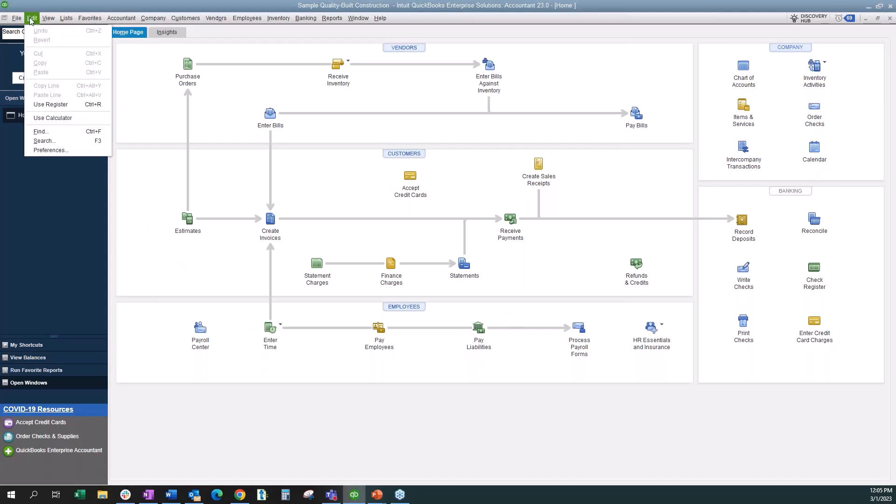
click(68, 148)
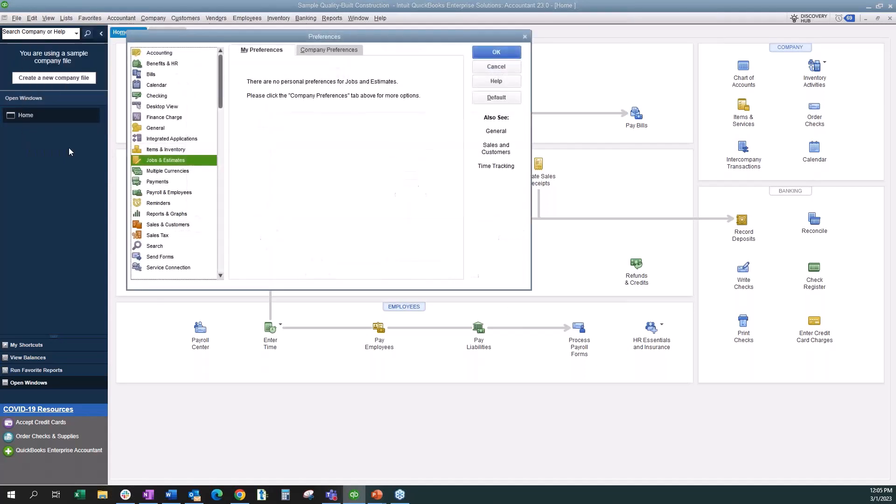
click(322, 51)
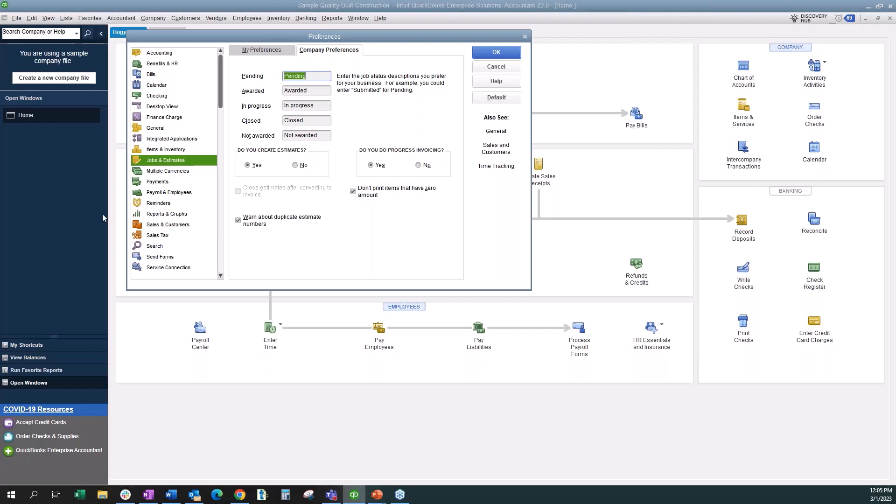
click(508, 63)
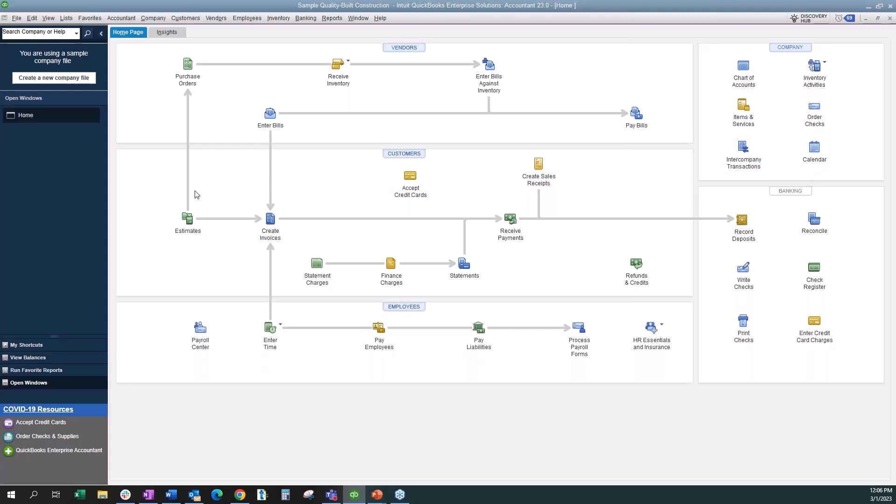
- From the Customer Center, start a new estimate for the first listed customer's Kitchen Remodel job
click(188, 18)
click(193, 31)
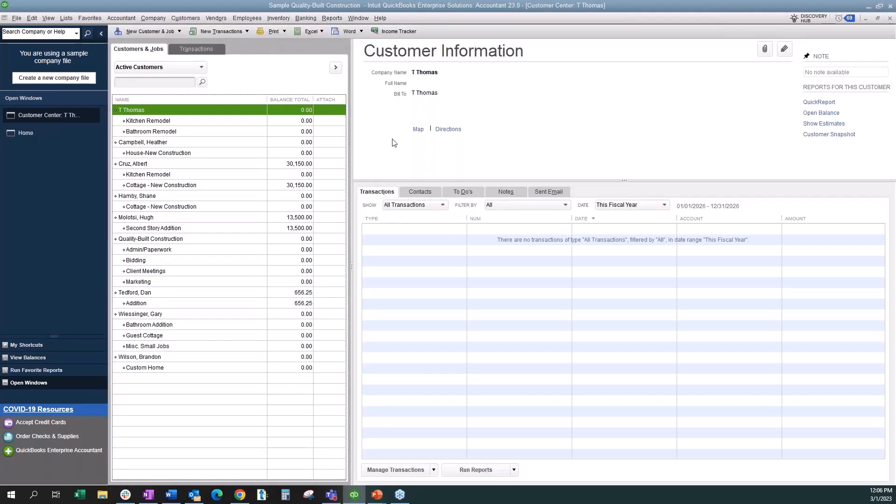
click(247, 31)
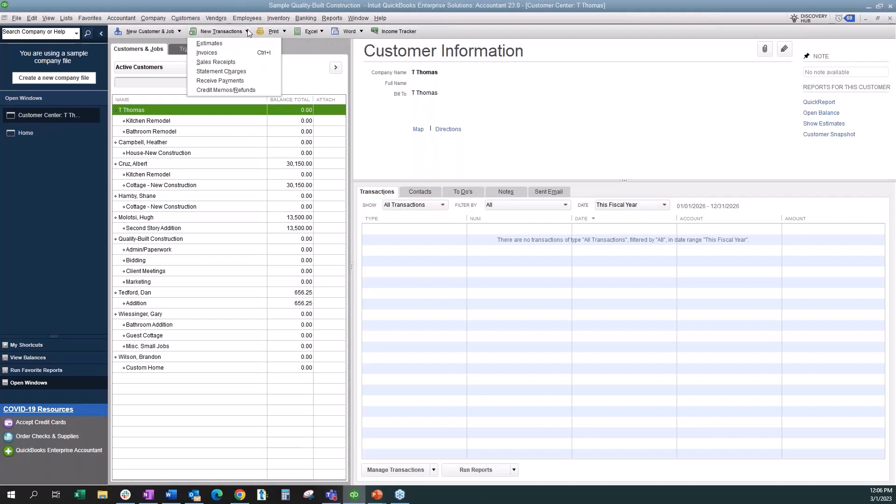
click(247, 31)
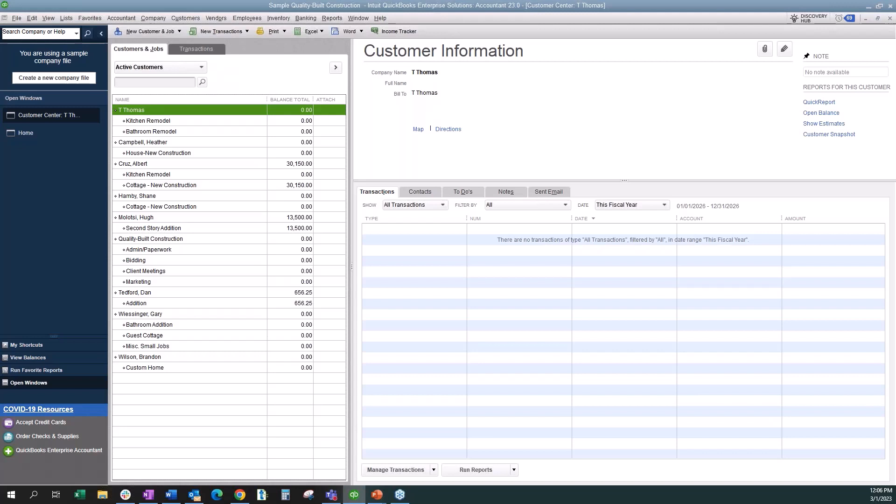
click(213, 122)
key(Down)
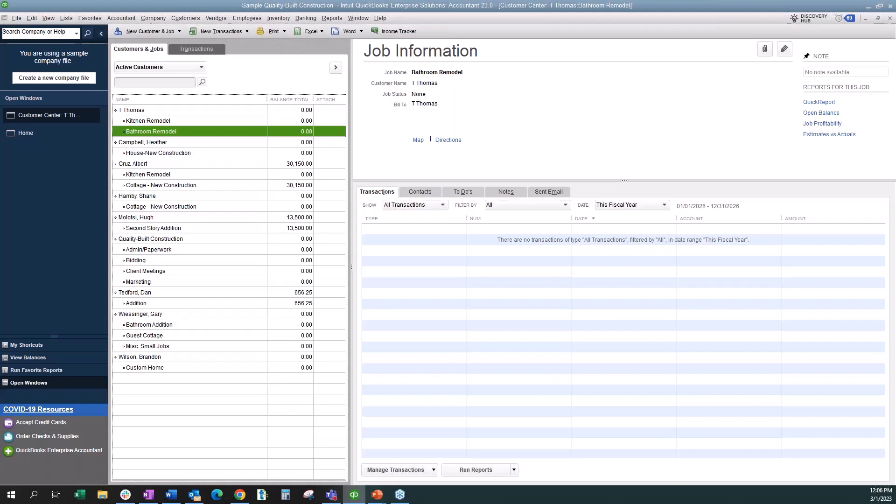
click(204, 120)
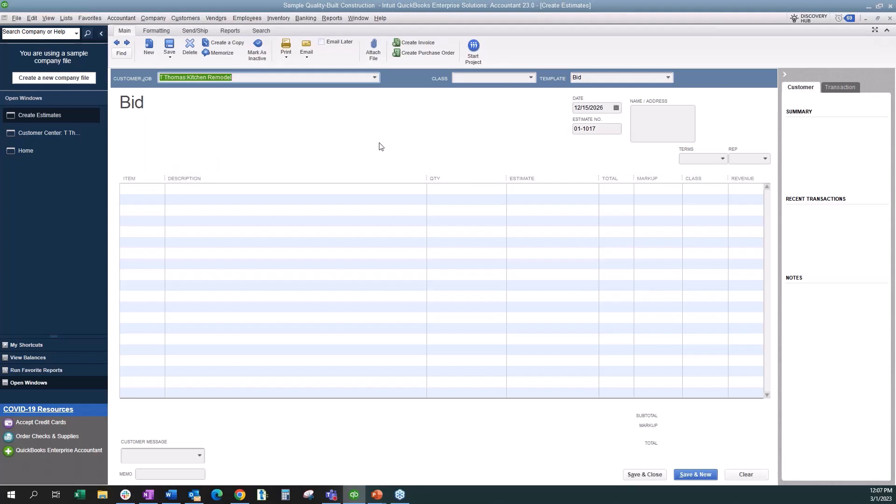
- Try the Milestone Estimate template on the new estimate and return to the Bid template
click(670, 78)
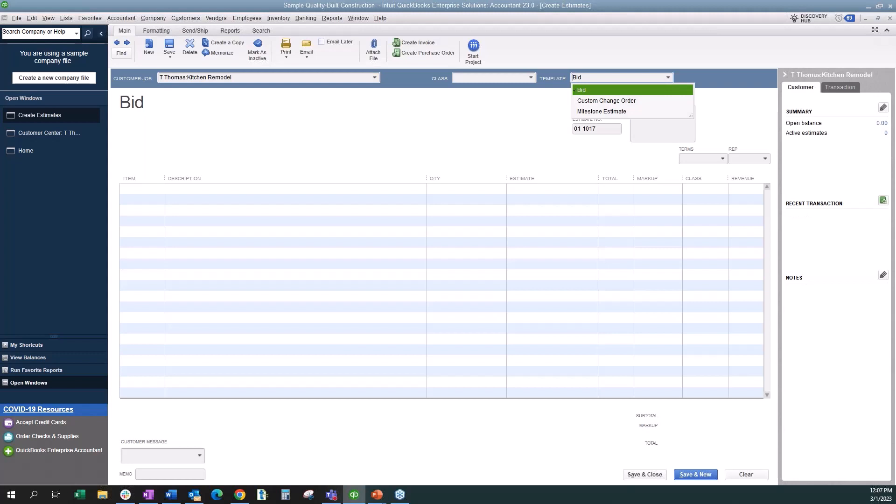
click(628, 111)
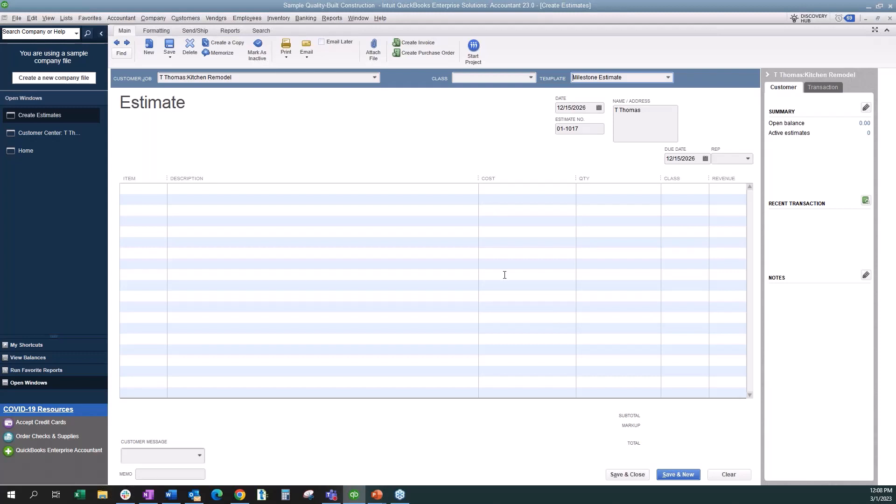
click(670, 77)
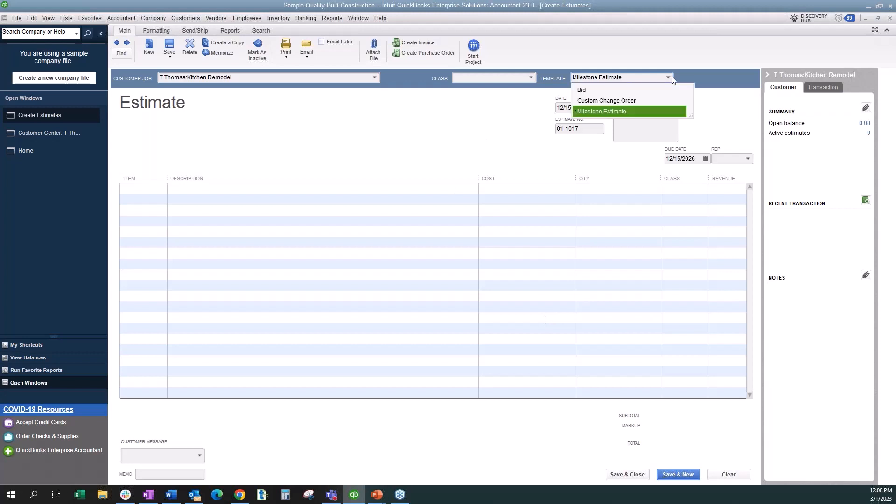
click(581, 90)
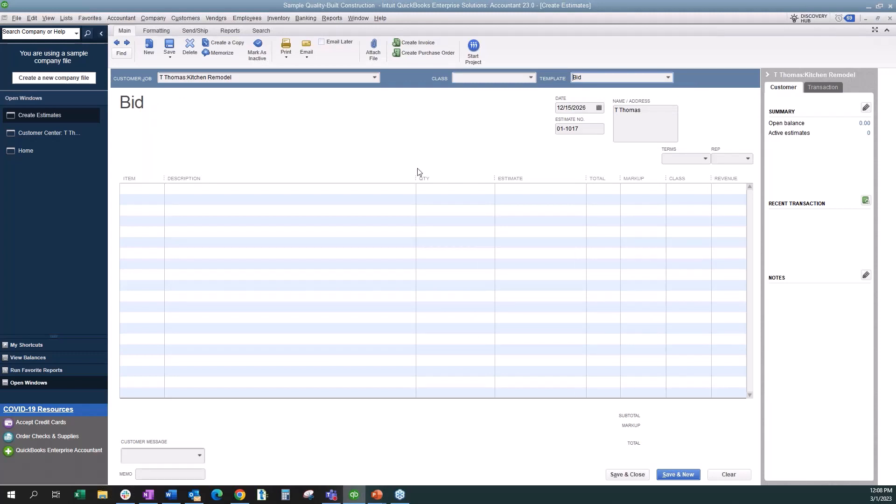
- Narrow the Description and Qty columns and add line items for 01.1 Plans, 02.10 Demo and 06 Floor Framing
drag(417, 180, 313, 179)
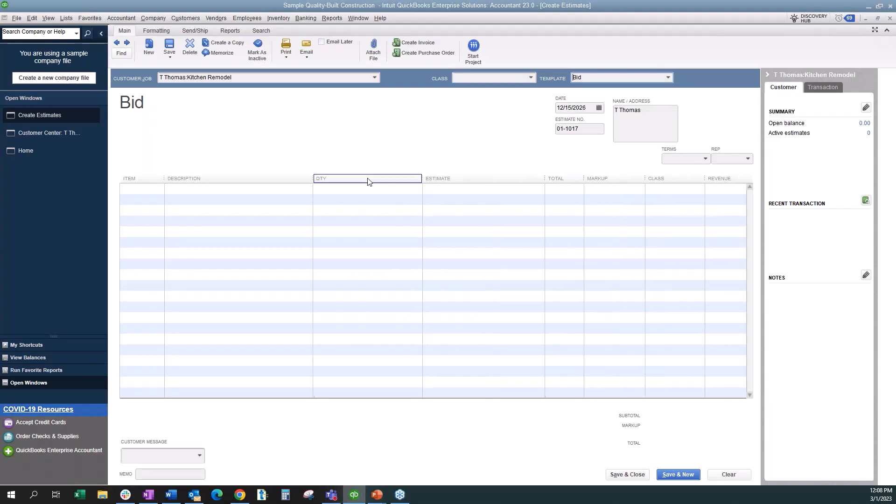
drag(424, 177, 377, 178)
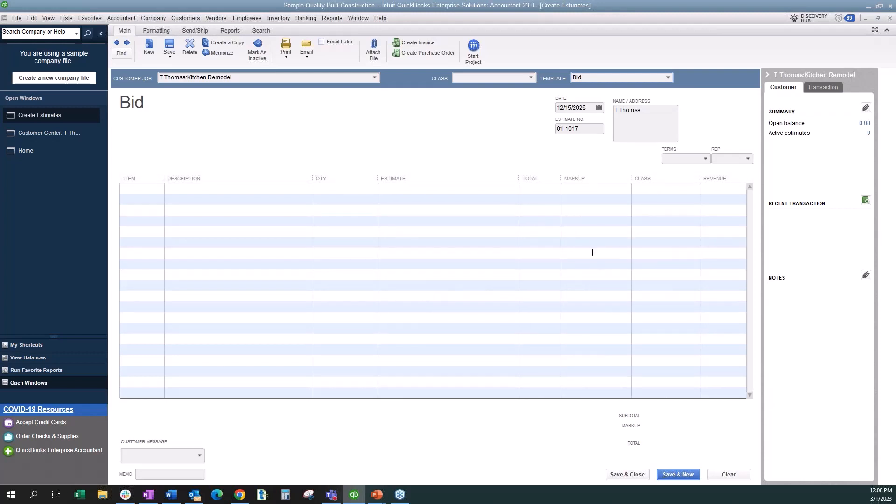
click(150, 190)
click(160, 190)
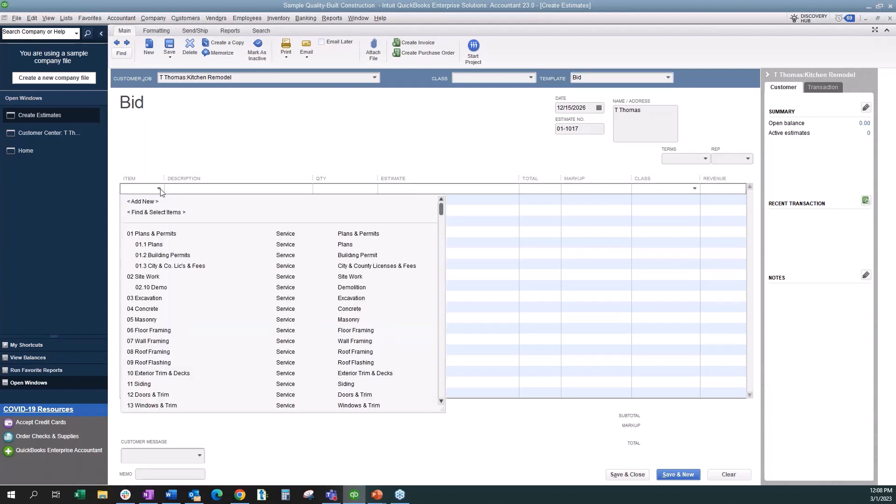
click(161, 245)
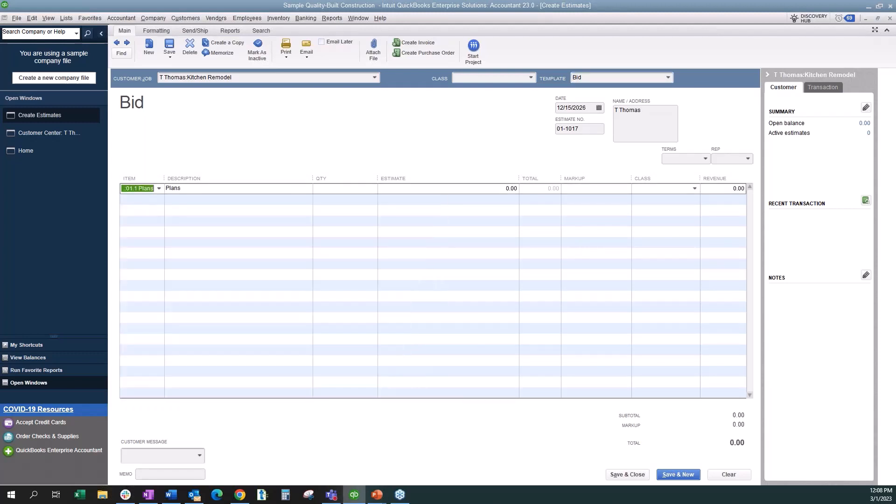
key(Down)
click(159, 199)
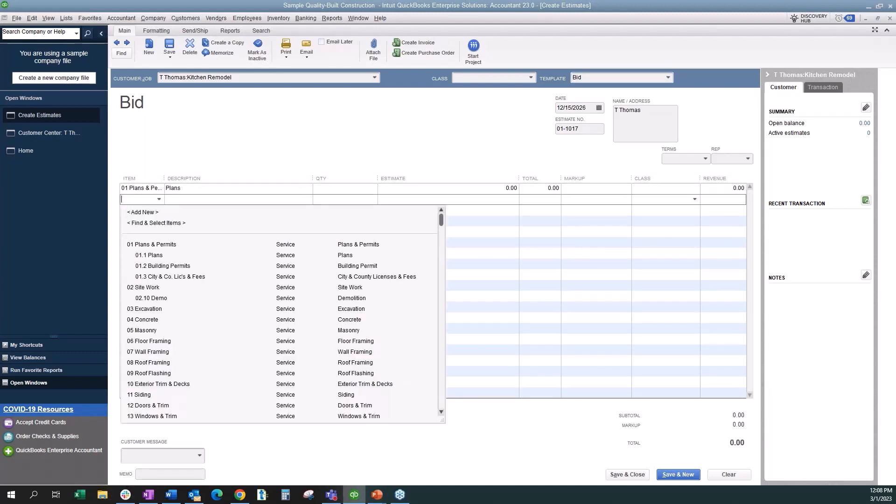
click(175, 297)
click(150, 210)
click(160, 211)
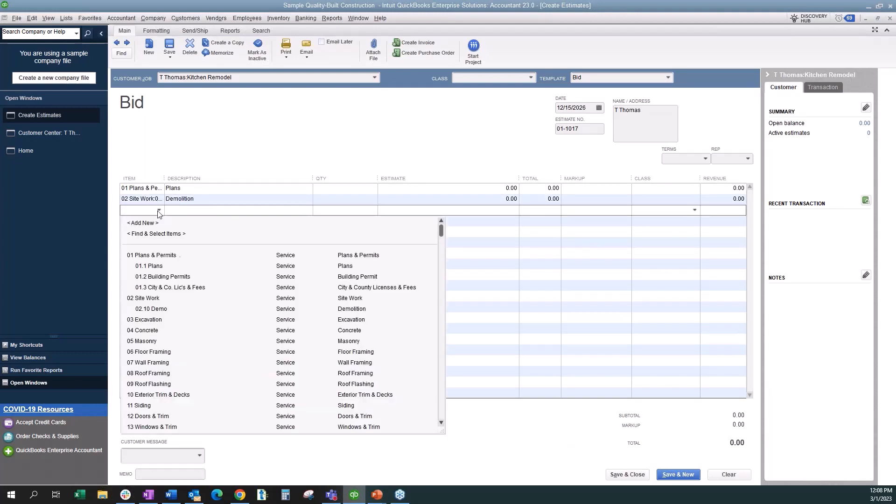
click(173, 353)
- Set the quantities to 10 for Plans, 15 for Demolition and 20 for Floor Framing
click(330, 189)
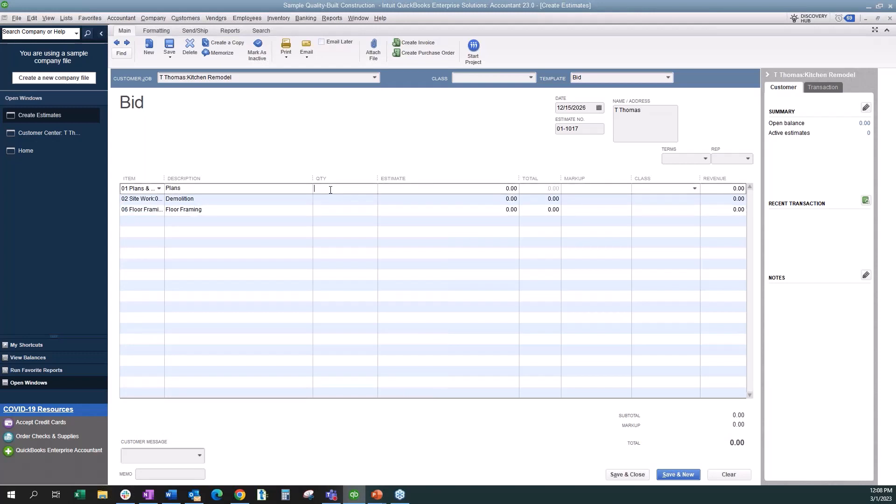
text(10)
click(324, 200)
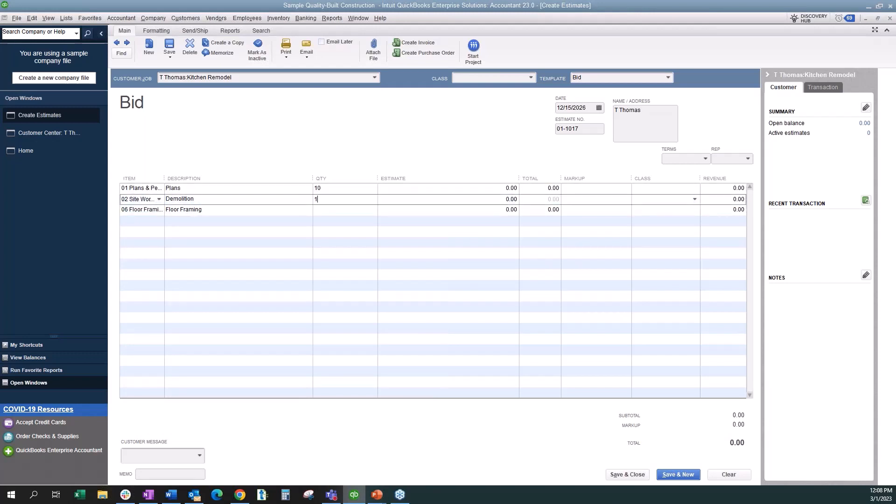
text(15)
click(325, 209)
text(20)
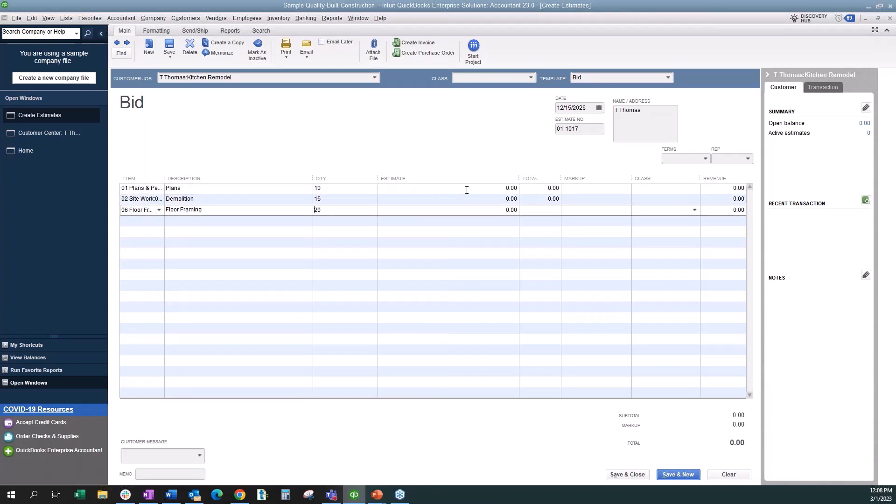
- Enter estimate rates of 500 for Plans, 125 for Demolition and 700 for Floor Framing
click(504, 189)
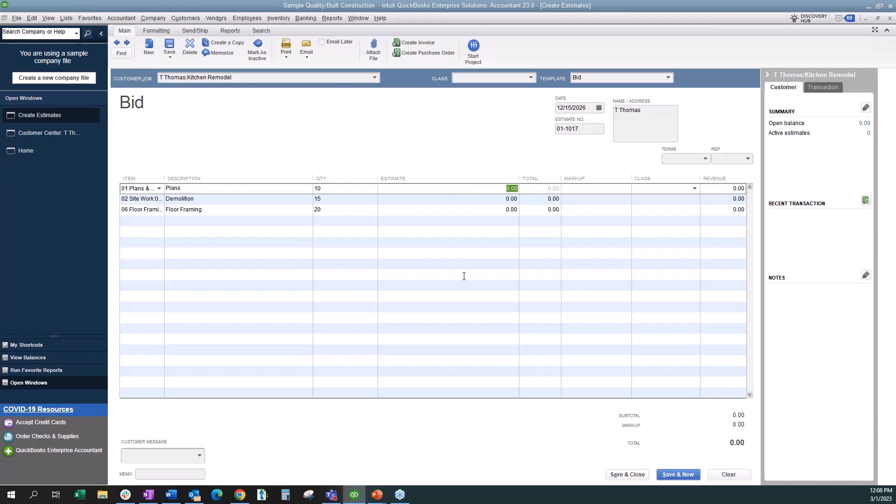
text(500)
key(Down)
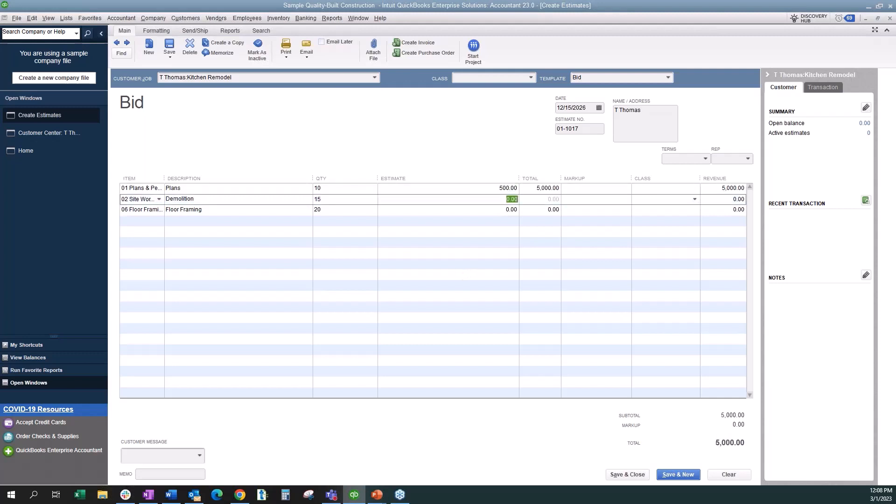
text(125)
key(Down)
text(700)
key(Down)
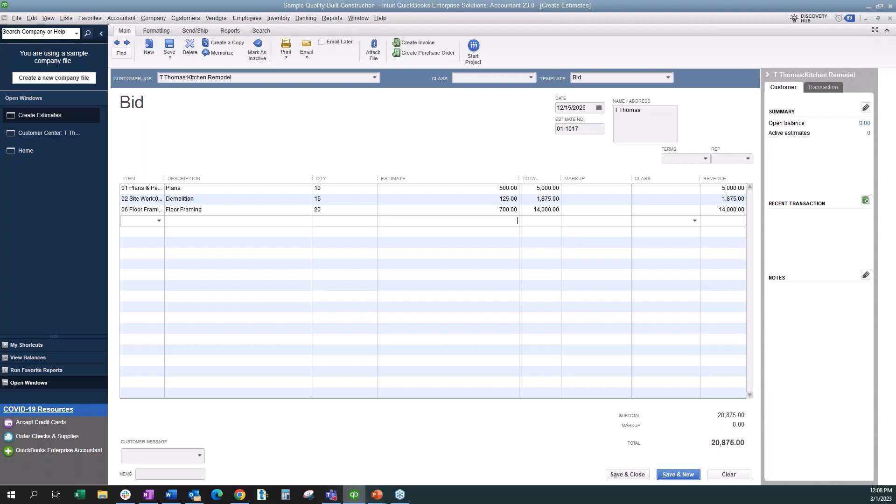
- Apply a 25% markup to each of the Plans, Demolition and Floor Framing lines
click(611, 190)
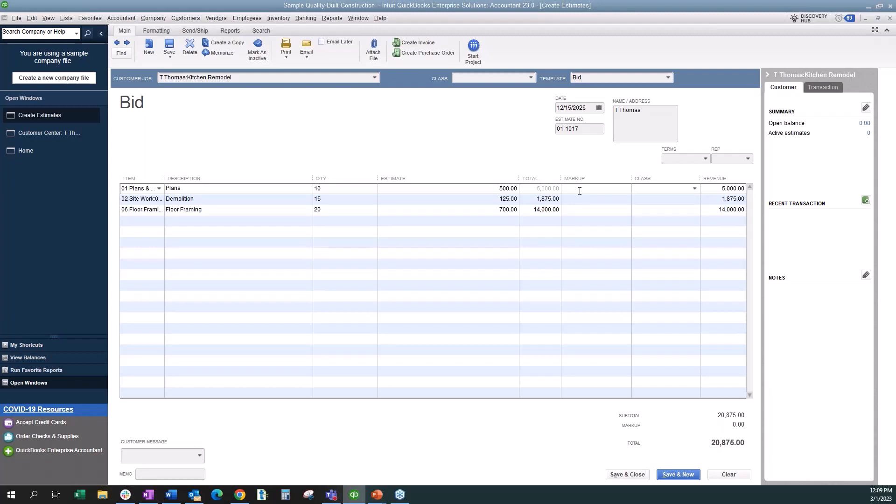
text(25%)
click(585, 199)
text(25%)
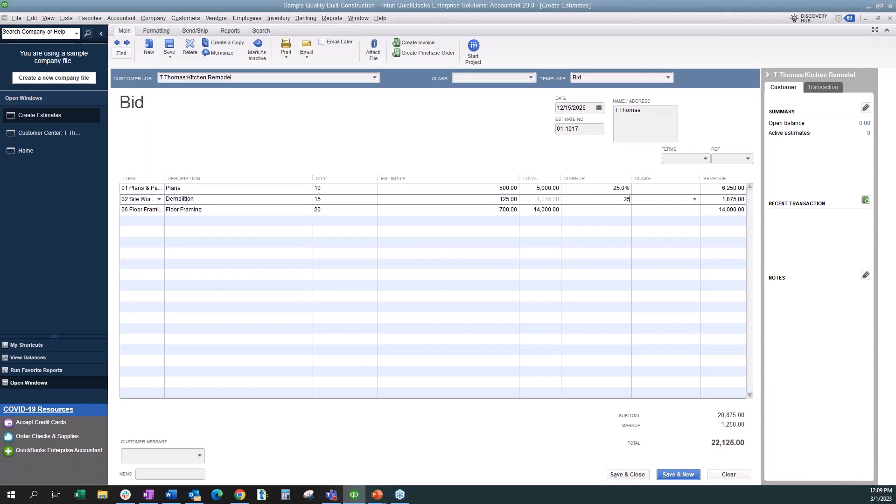
click(612, 212)
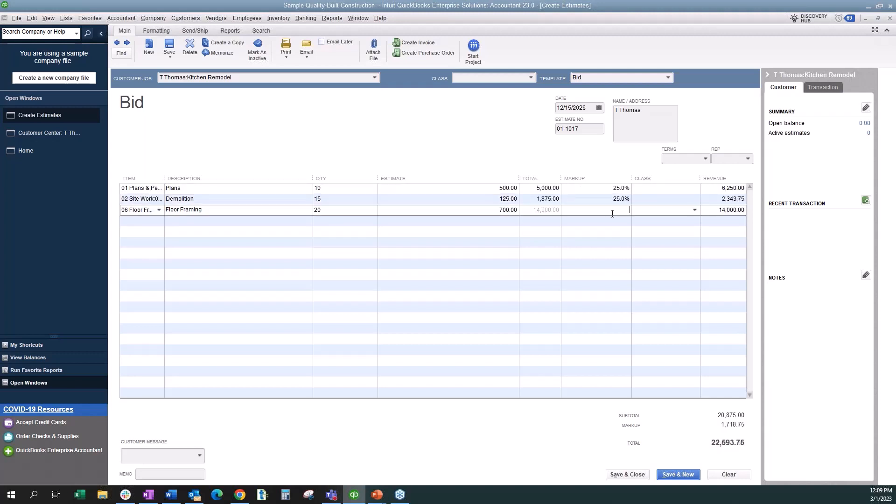
text(25.0)
text(%)
click(612, 222)
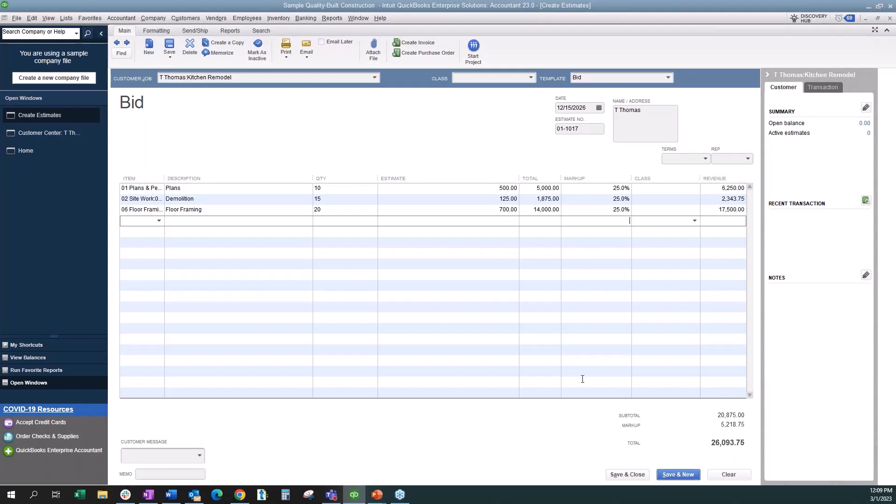
- Widen the Item column slightly and save the Kitchen Remodel estimate
drag(165, 178, 174, 178)
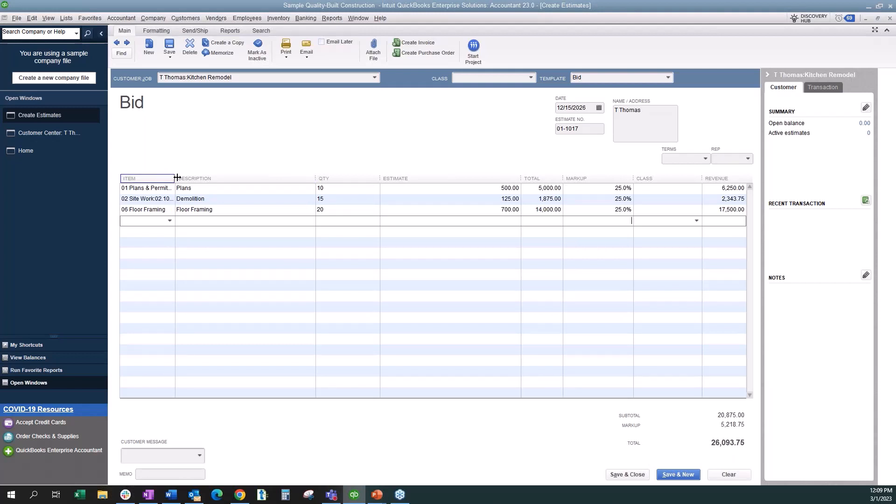
click(232, 187)
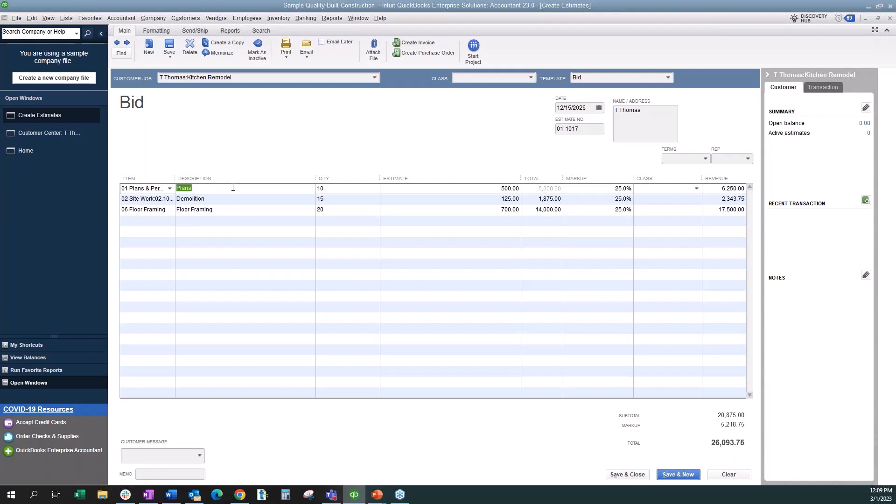
click(233, 187)
click(169, 47)
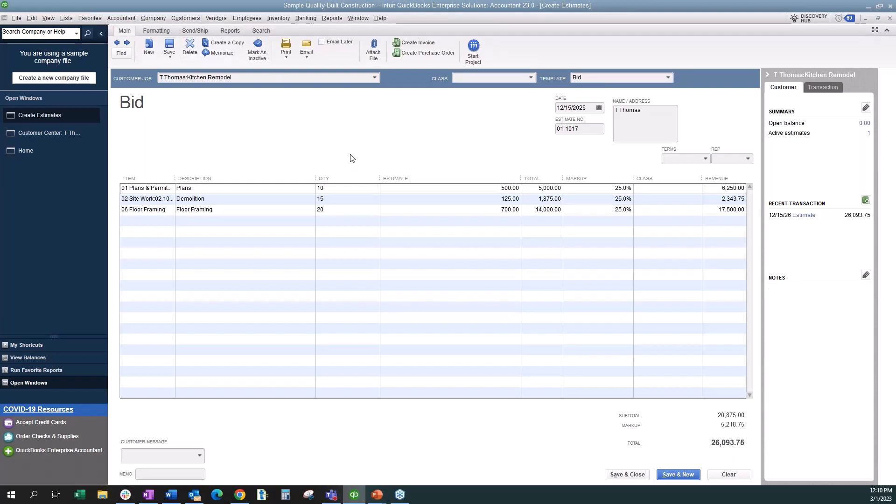
- Generate the Job Estimates vs. Actuals Detail report for the Kitchen Remodel job
click(332, 19)
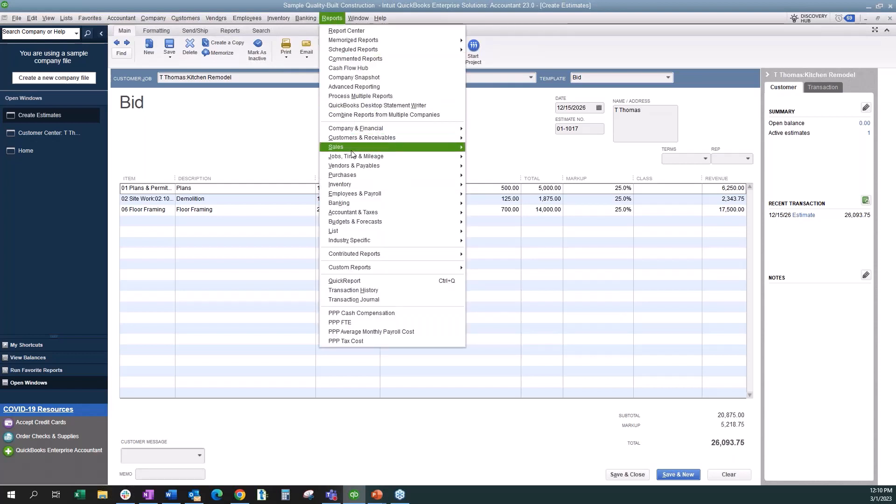
mouse_move(351, 160)
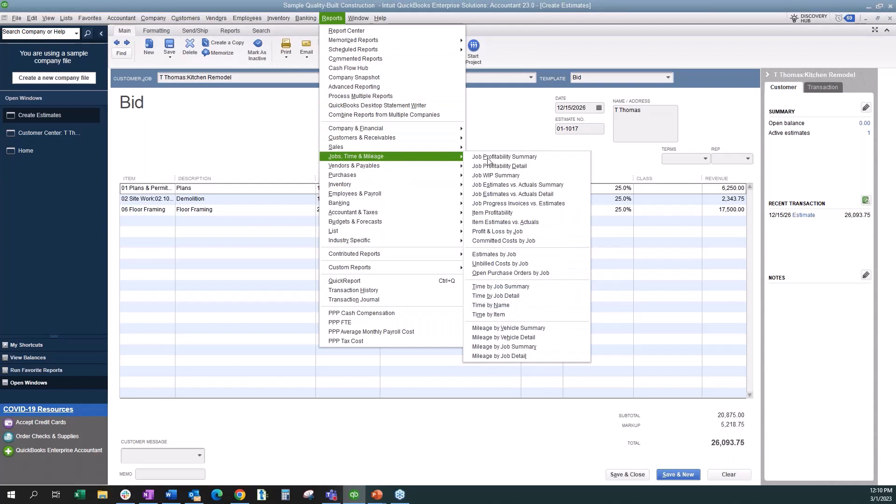
click(561, 195)
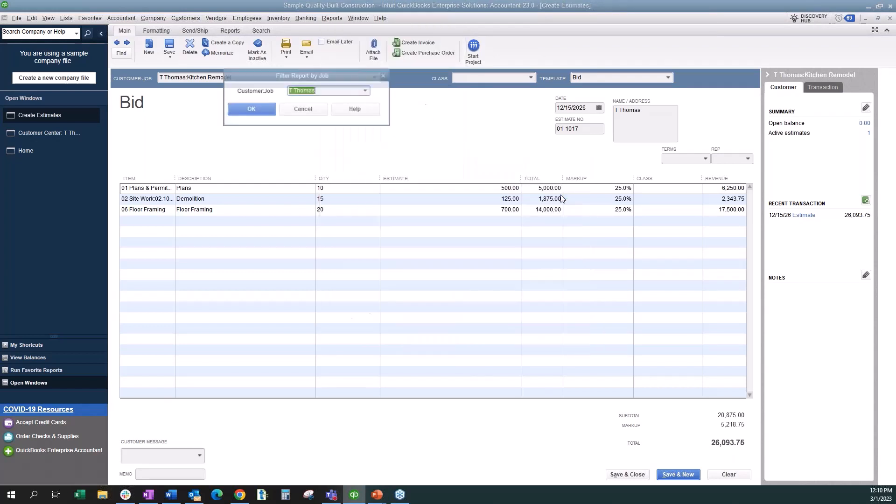
click(366, 92)
click(342, 136)
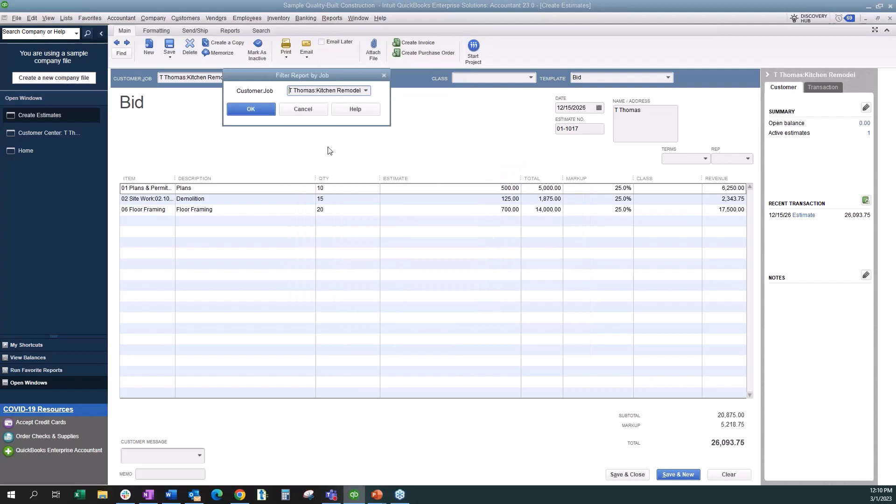
click(257, 111)
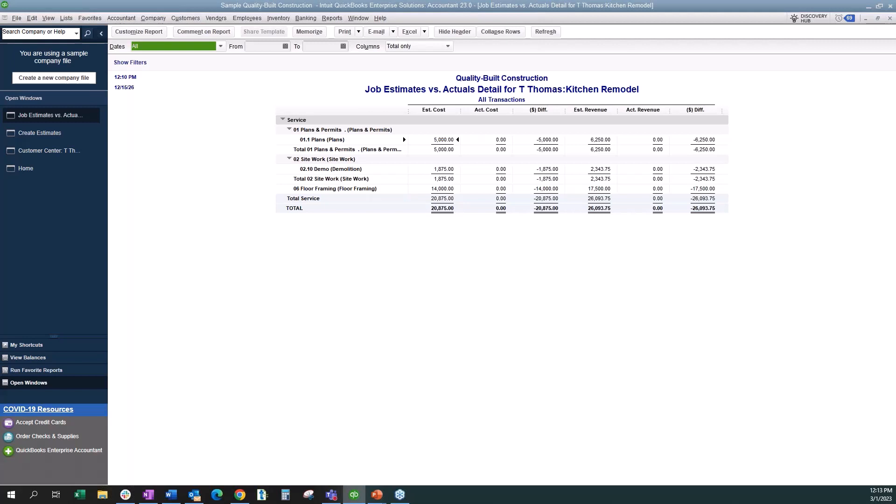
- Start a new bill for the vendor Alan's Diner
click(217, 18)
click(224, 54)
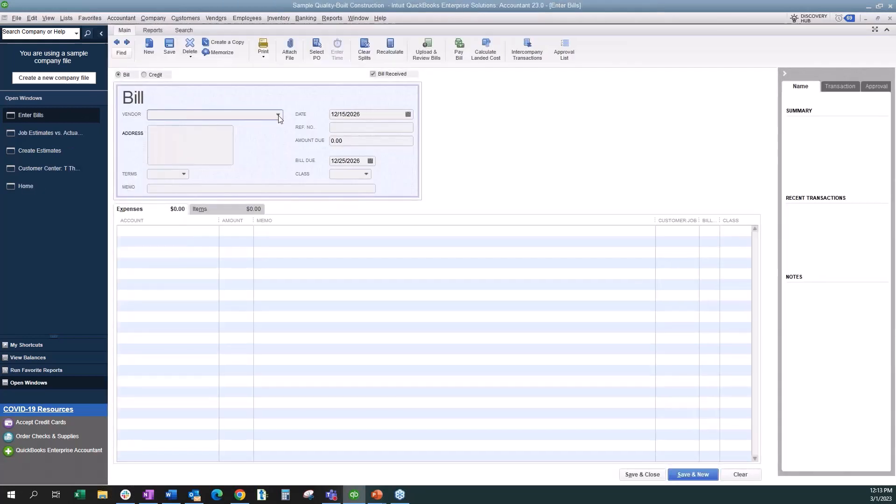
click(278, 115)
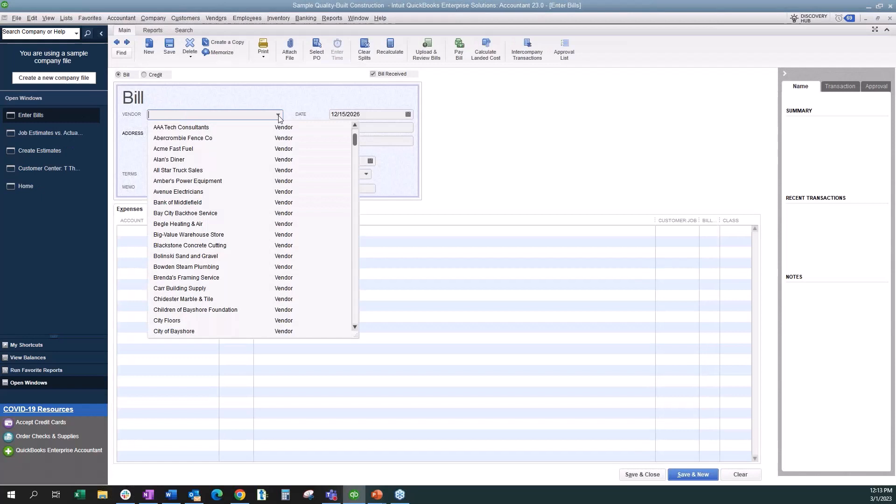
click(183, 161)
- Add an expense line to the bill for account 6100 Car/Truck Expense with an amount of 500
click(134, 231)
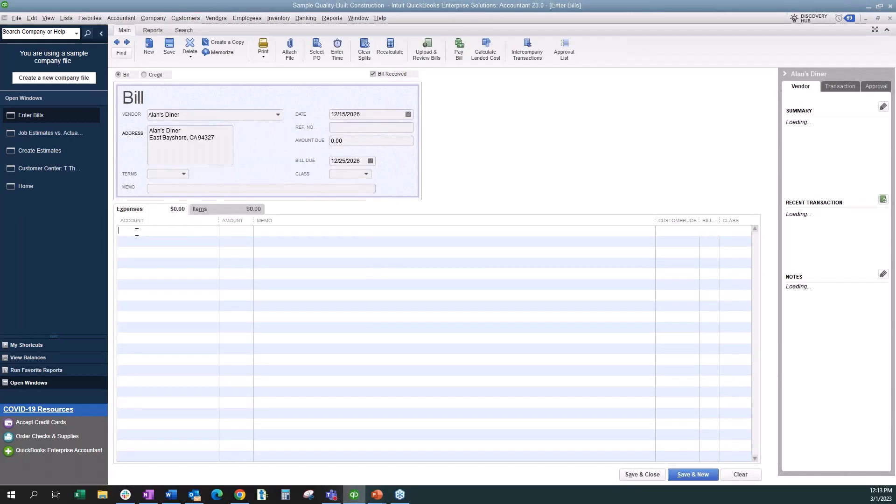
click(213, 232)
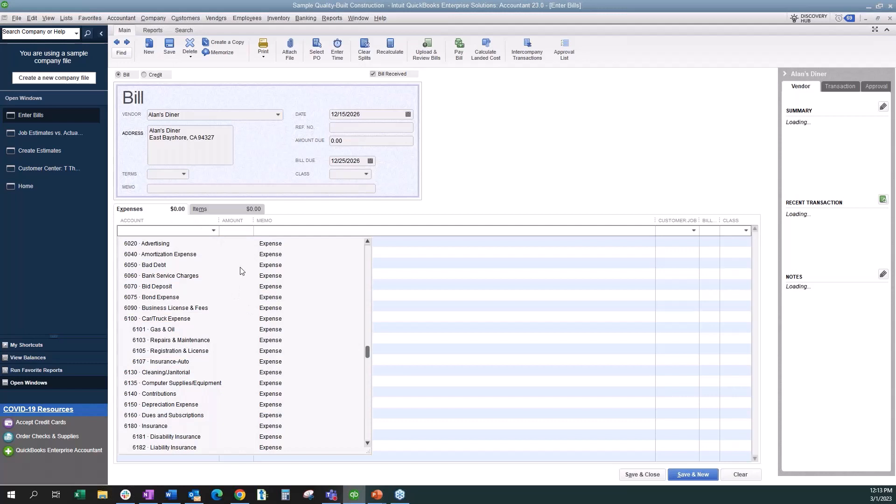
click(188, 320)
click(229, 229)
text(5)
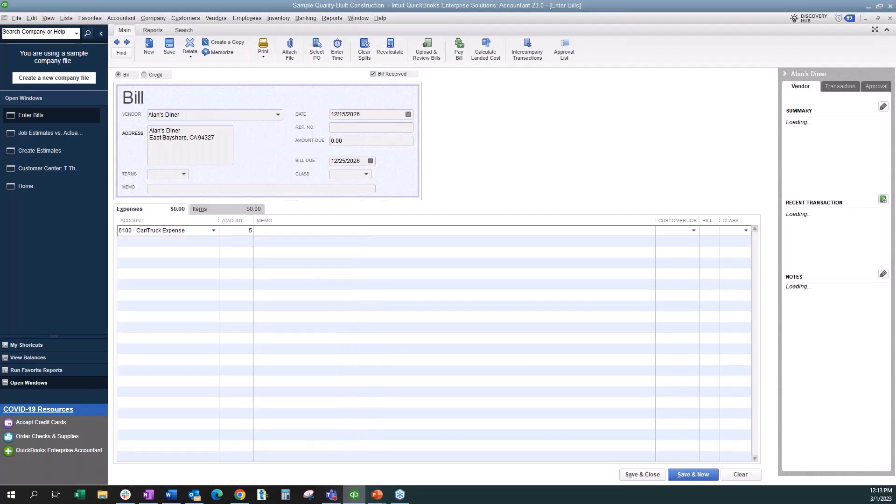
text(00)
key(Tab)
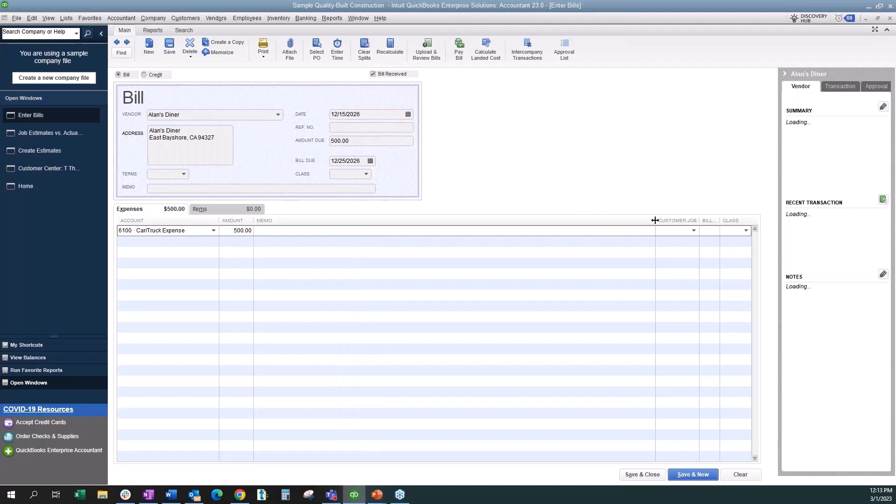
- Widen the bill's Customer:Job column and assign the expense line to the Kitchen Remodel job
drag(655, 221, 349, 221)
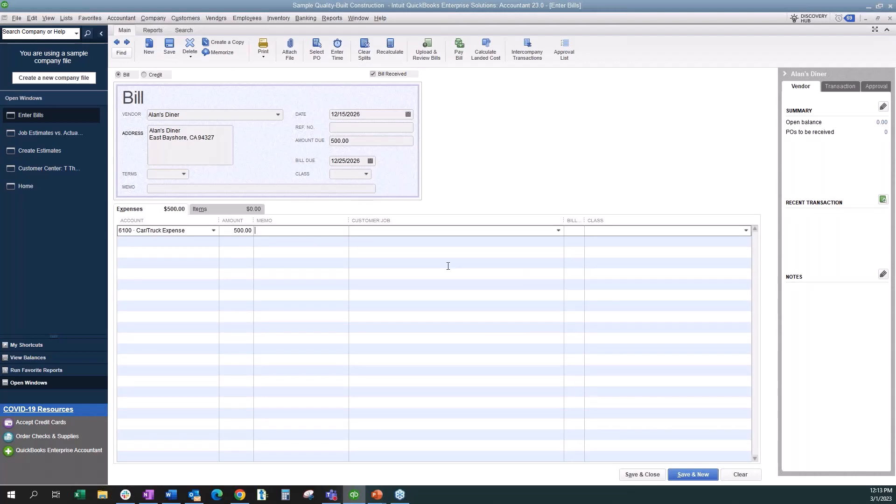
click(558, 230)
click(380, 276)
- Save the bill and return to the Job Estimates vs. Actuals Detail report
click(170, 47)
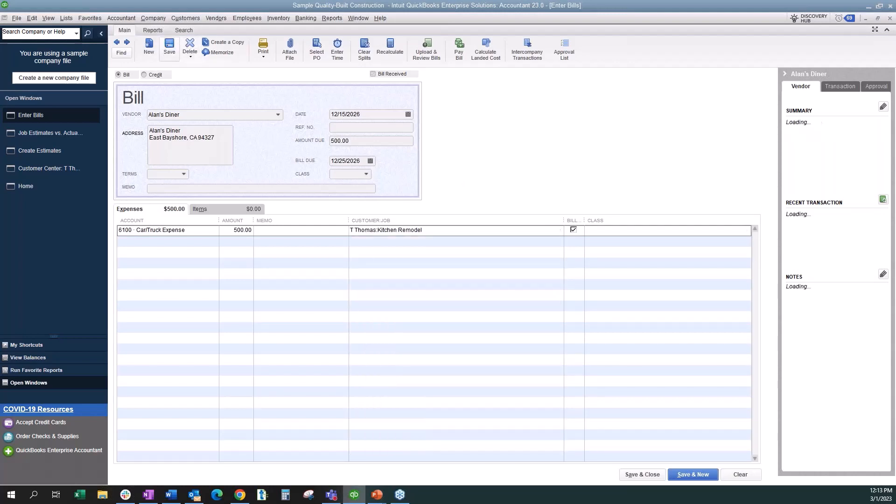
click(47, 136)
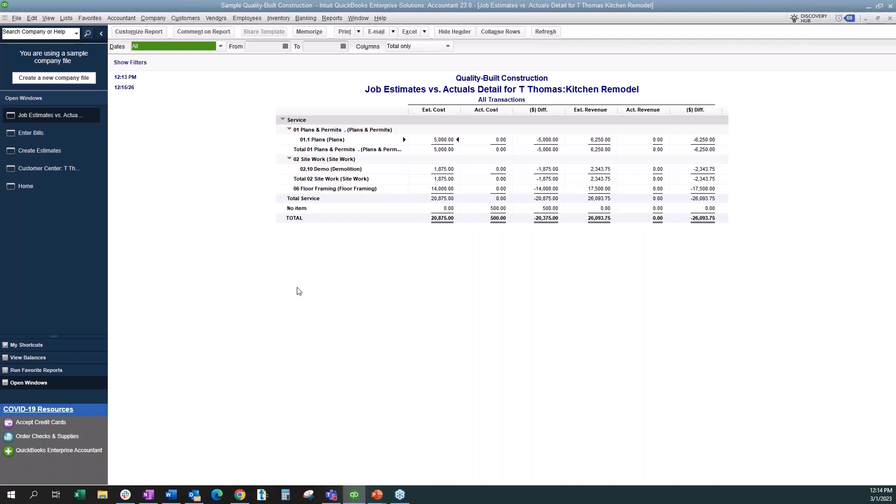
- Add 09 Roof Flashing and 07 Wall Framing as new line items on the Kitchen Remodel estimate
click(49, 151)
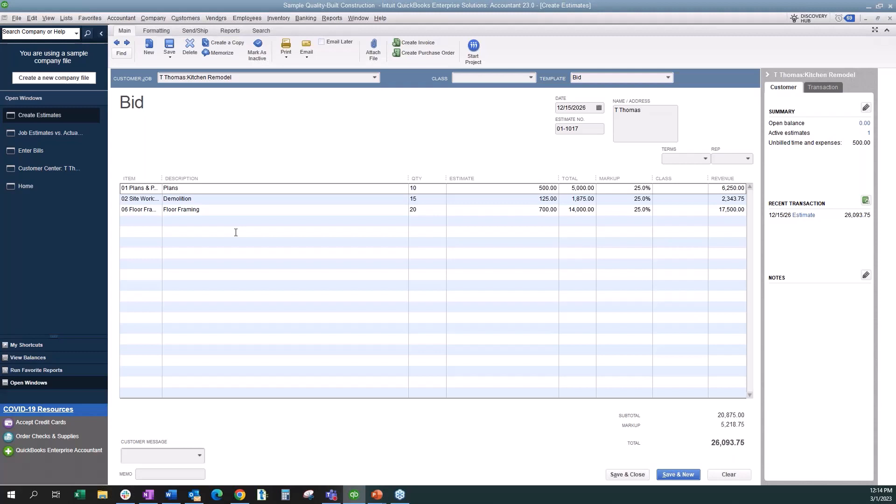
click(152, 221)
click(157, 222)
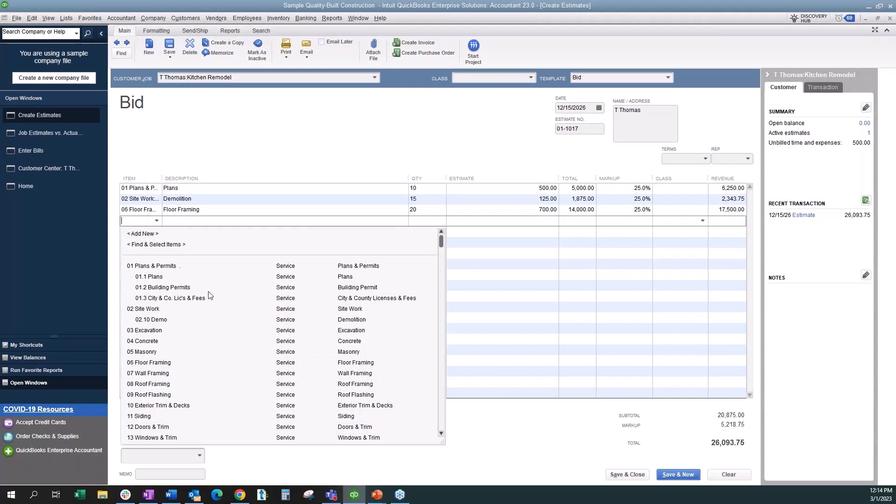
click(170, 394)
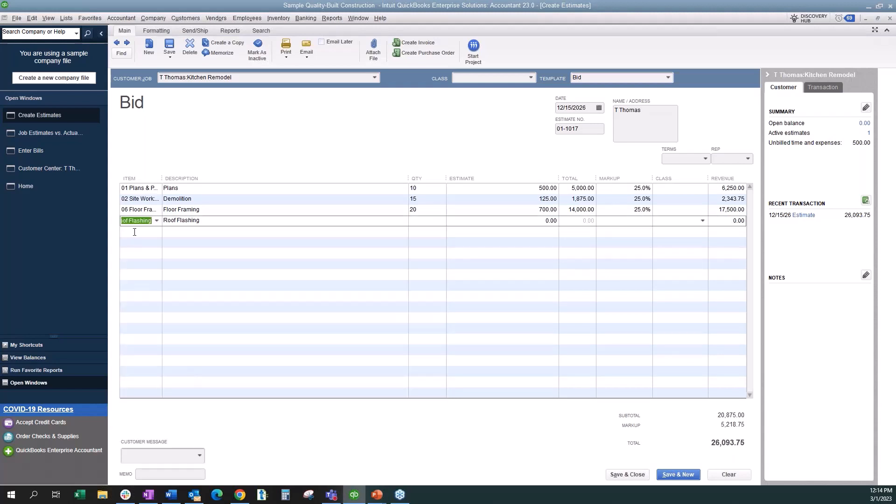
click(135, 231)
click(157, 231)
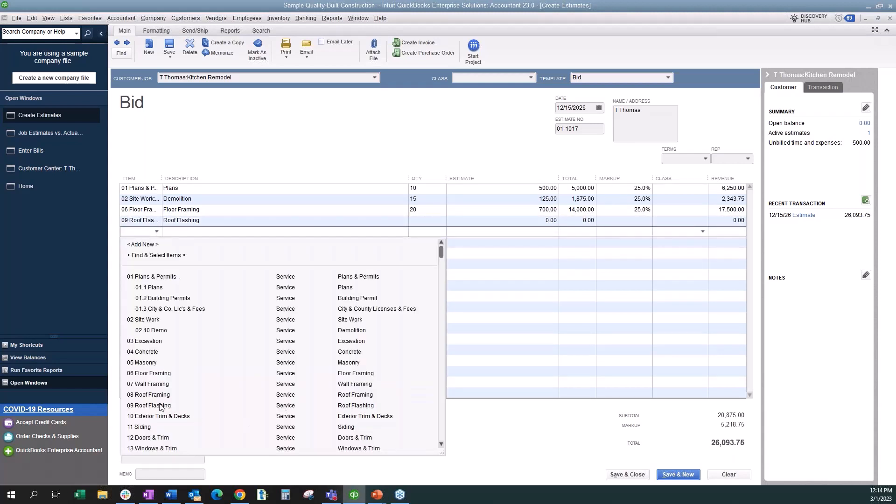
click(169, 384)
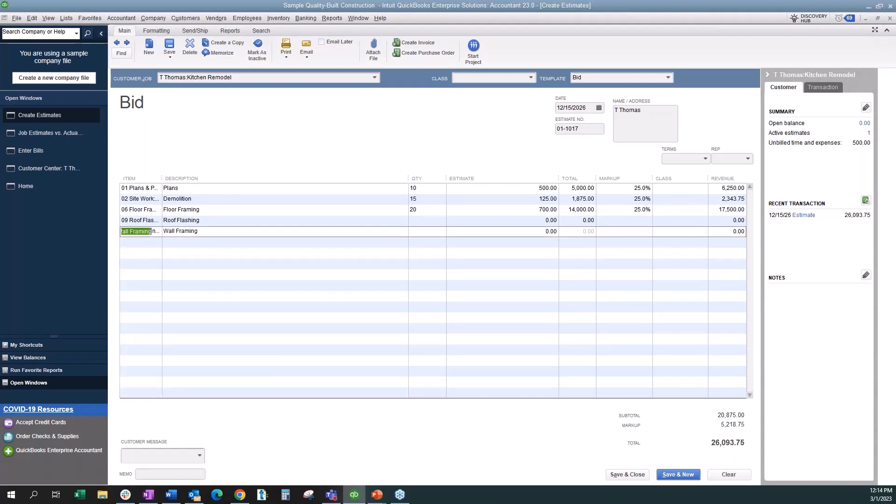
- Widen the estimate's Item column and set the Roof Flashing and Wall Framing quantities to 15 each
drag(162, 178, 208, 178)
click(439, 223)
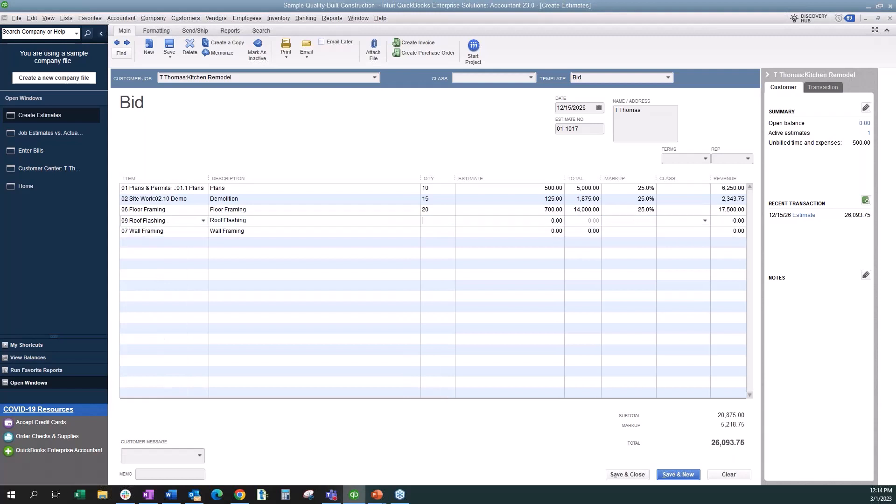
text(15)
click(435, 231)
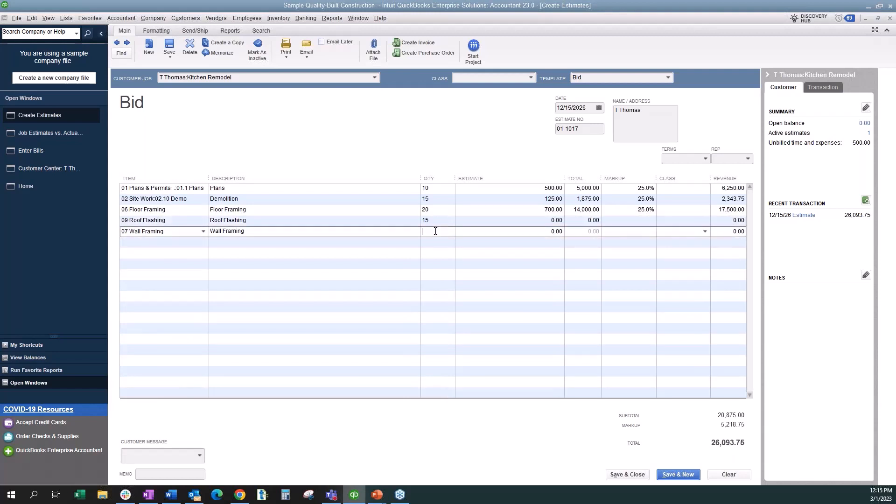
text(15)
- Enter an estimate rate of 125 for both the Roof Flashing and Wall Framing lines
click(568, 221)
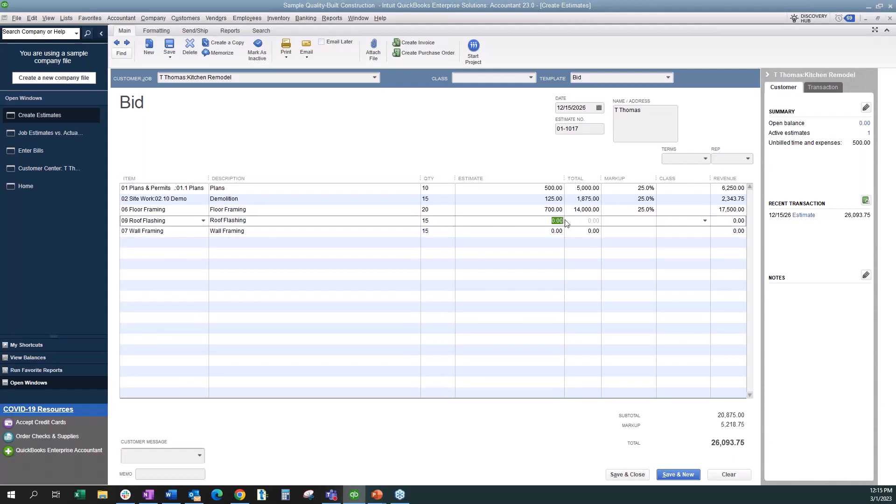
text(125)
click(556, 231)
text(125)
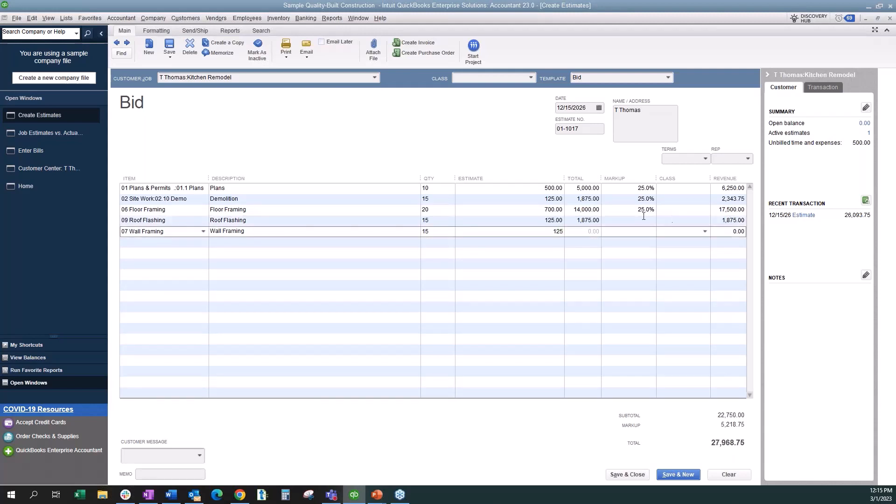
- Apply a 25% markup to the Roof Flashing and Wall Framing lines
click(643, 217)
text(25)
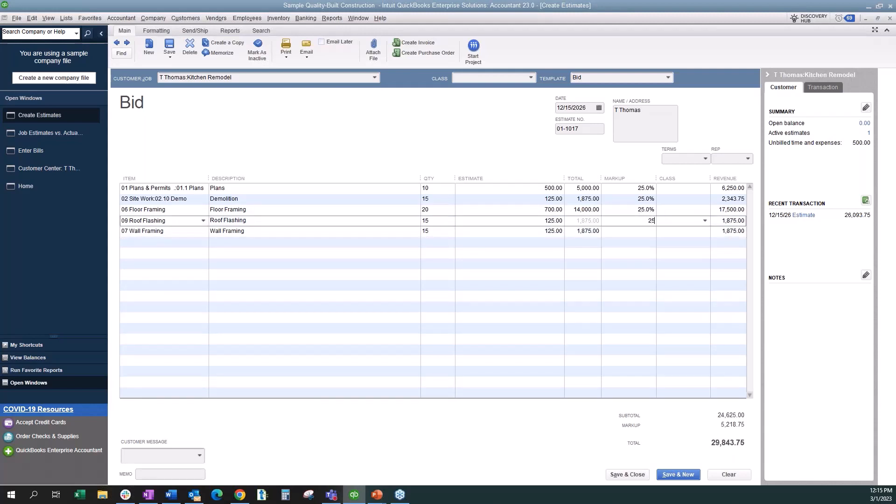
click(643, 231)
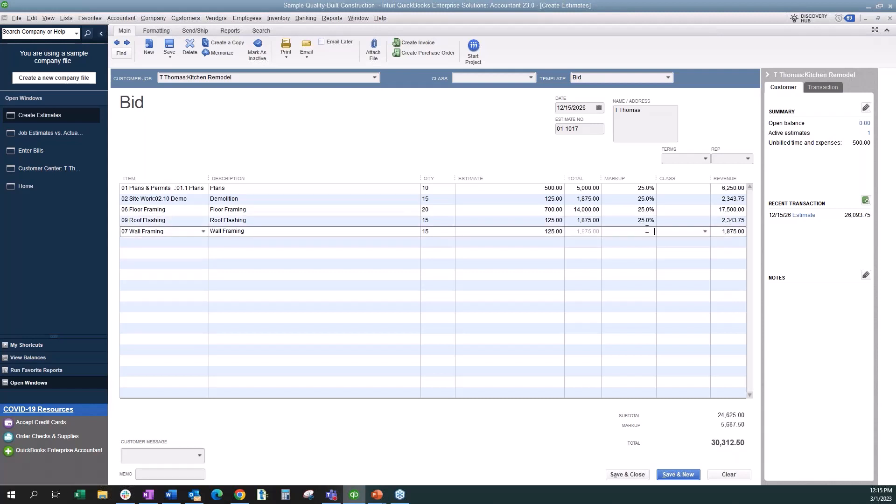
text(25)
key(Tab)
key(Tab)
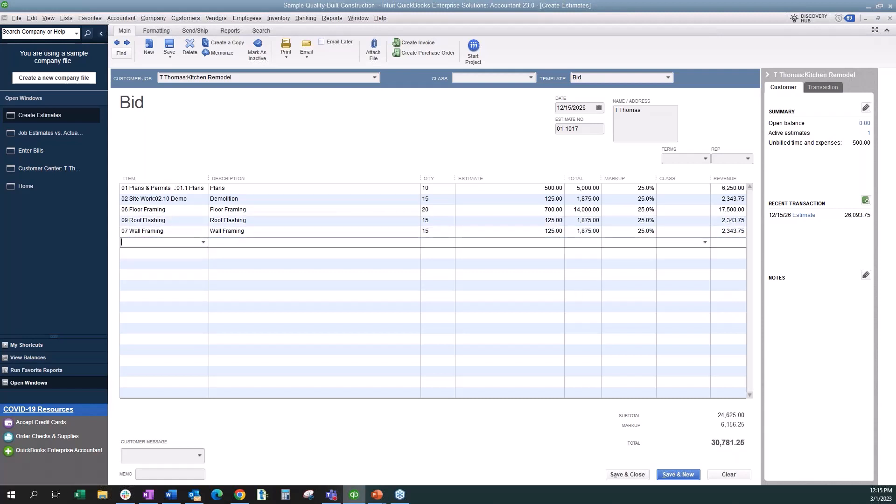
- Save the revised estimate, record the changes and add the change order text to it
click(173, 45)
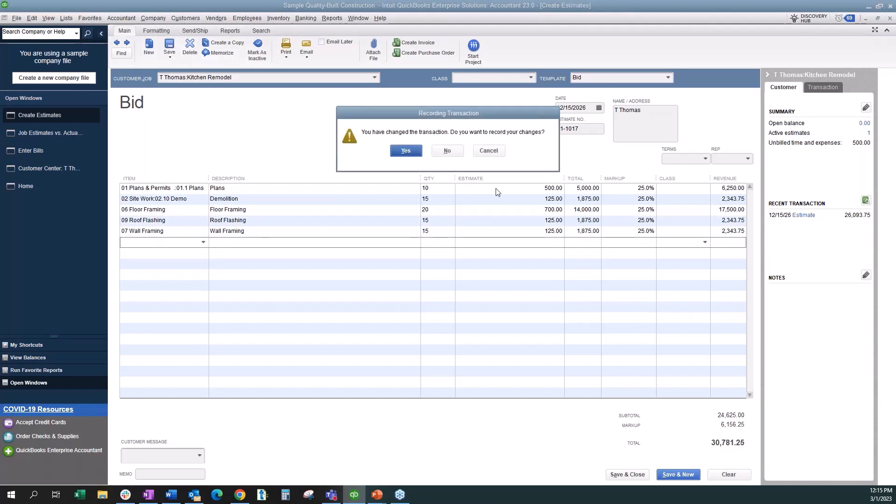
click(406, 151)
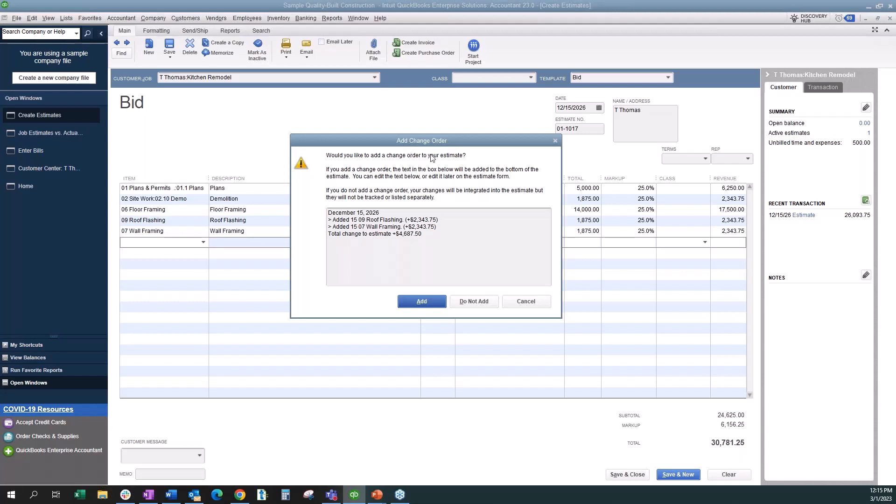
key(Return)
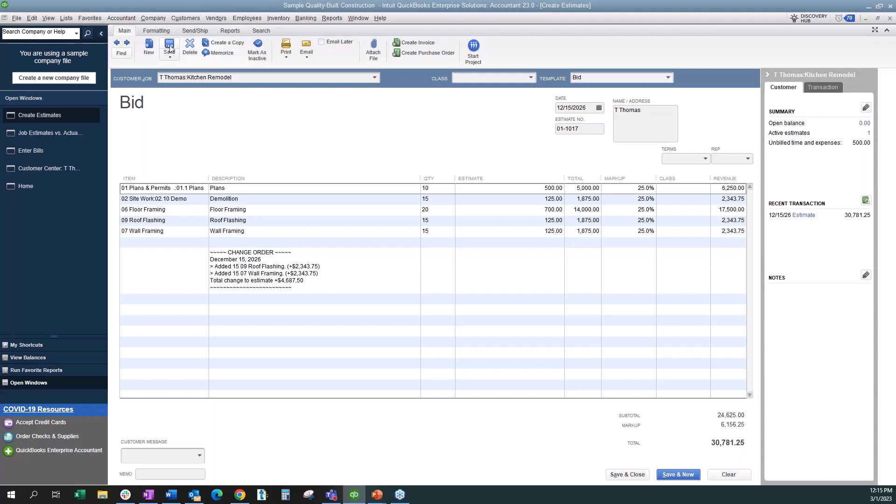
- Add 12 Doors & Trim and another 07 Wall Framing line below the change order on the estimate
click(168, 300)
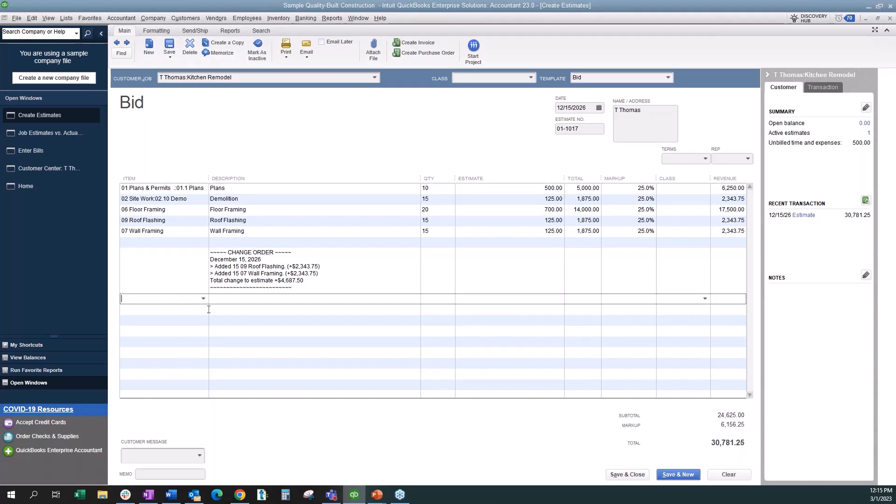
click(203, 299)
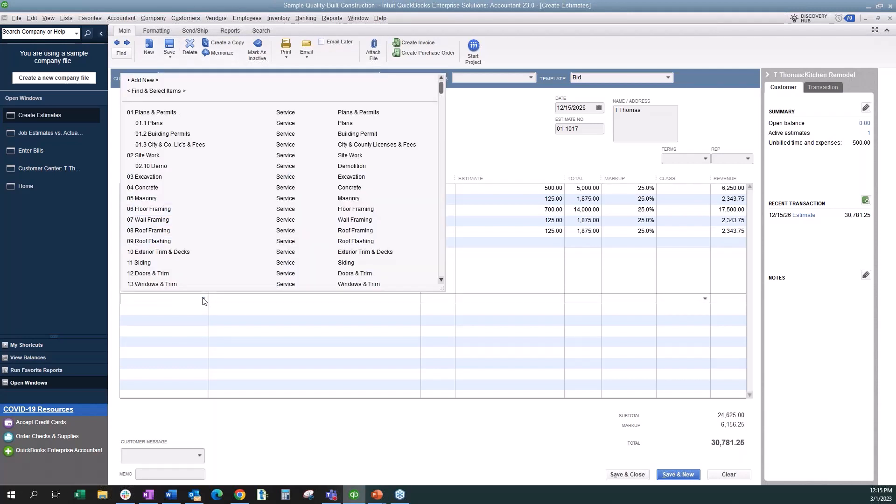
click(181, 275)
click(204, 310)
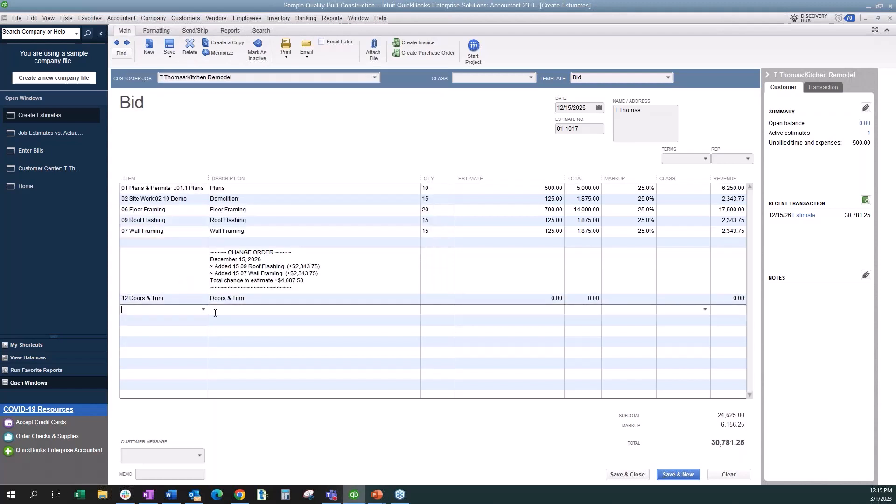
click(204, 309)
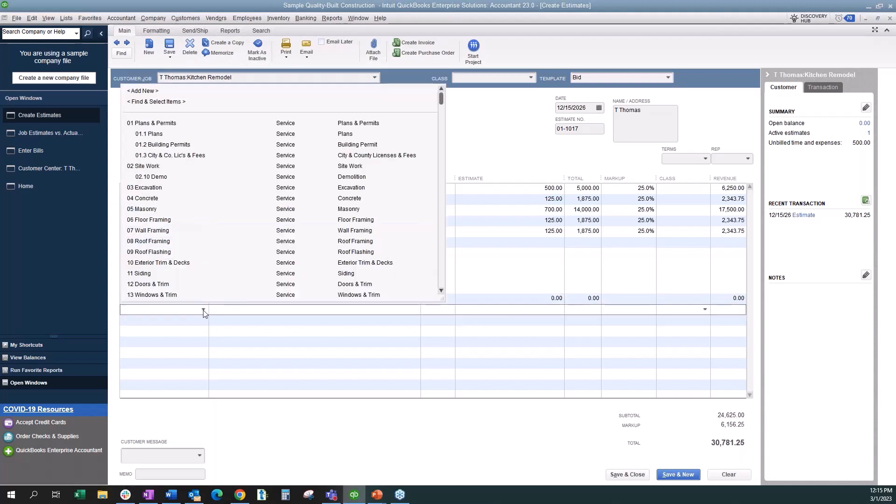
click(169, 230)
- Set the quantities of the Doors & Trim line and the Wall Framing line below the change order to 2 each
click(447, 300)
text(2)
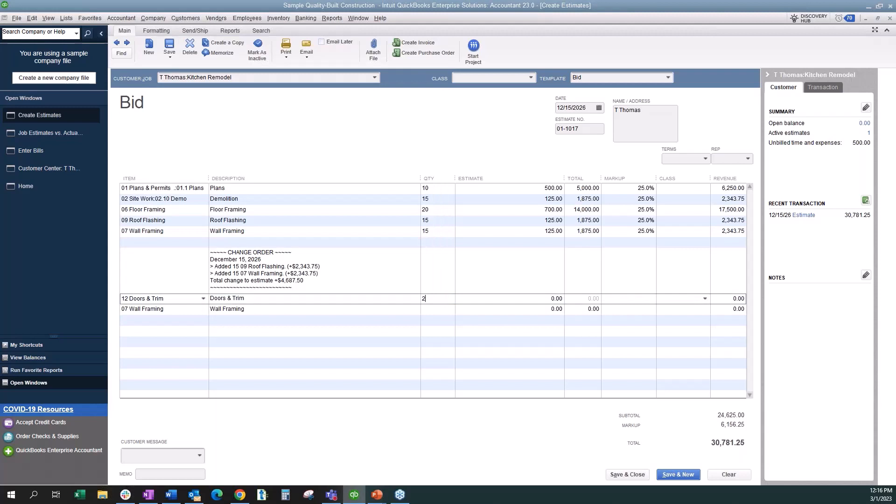
key(Down)
text(2)
- Set the estimate rate to 500 on both the Doors & Trim line and the Wall Framing line below the change order
click(544, 299)
text(500)
drag(545, 311, 576, 312)
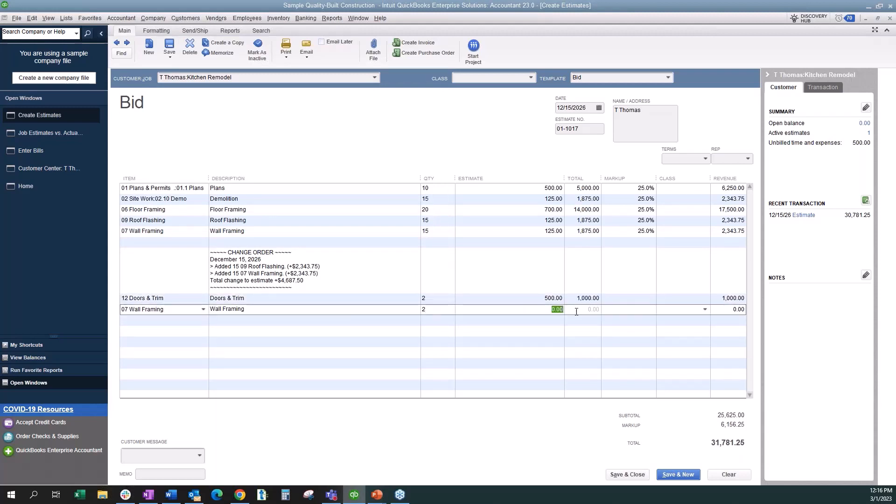
text(500)
key(Tab)
- Save the estimate, record the changes and add a second change order covering the Doors & Trim and Wall Framing lines
click(172, 45)
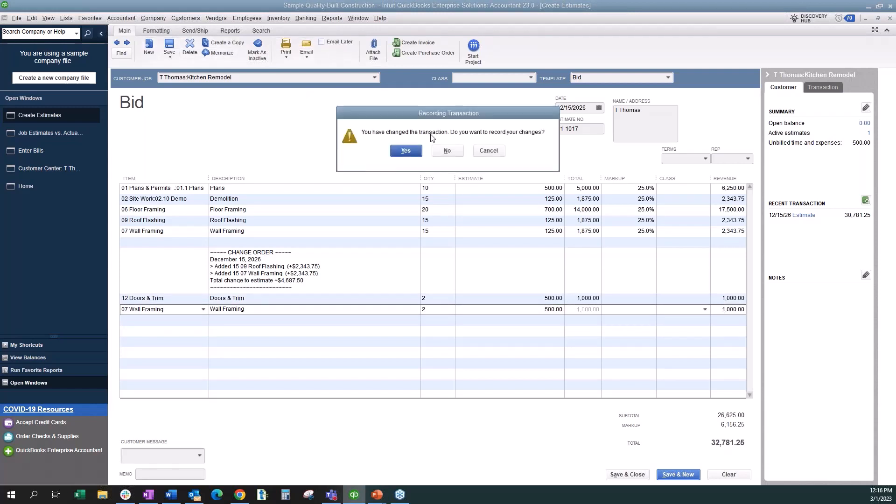
click(413, 152)
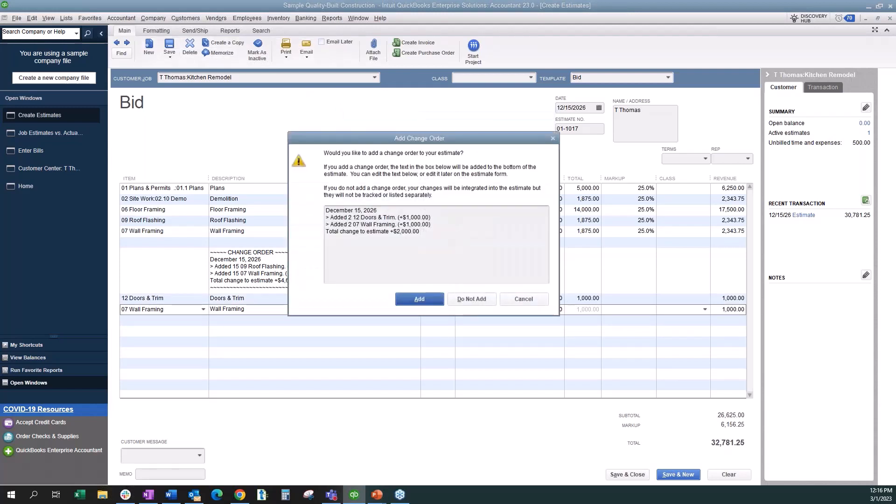
click(419, 299)
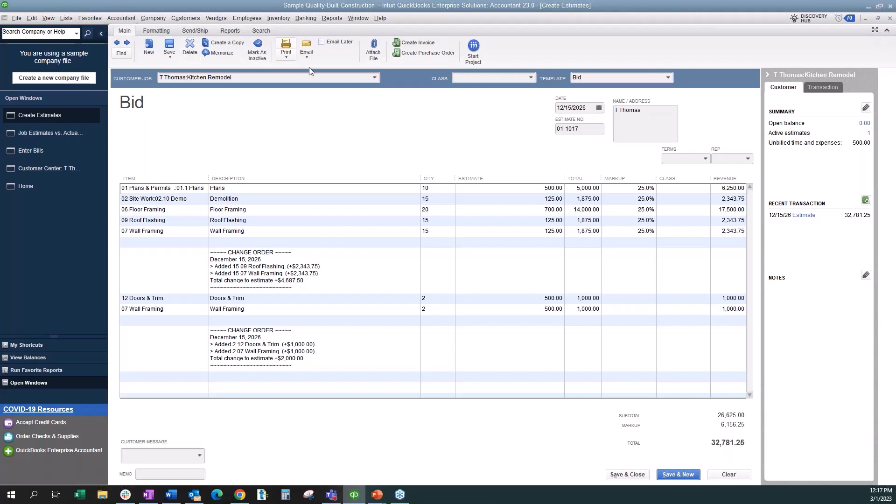
- Create a progress invoice from the estimate for 10% of the entire estimate and save it
click(418, 44)
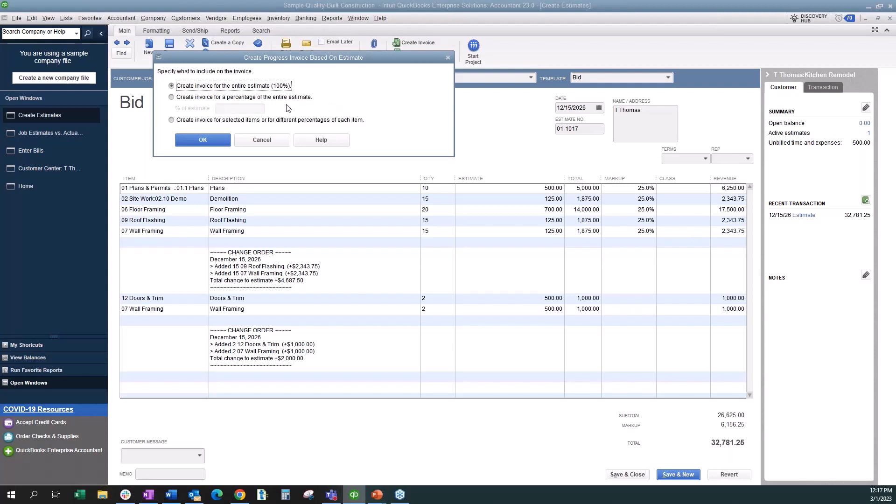
click(173, 97)
click(239, 109)
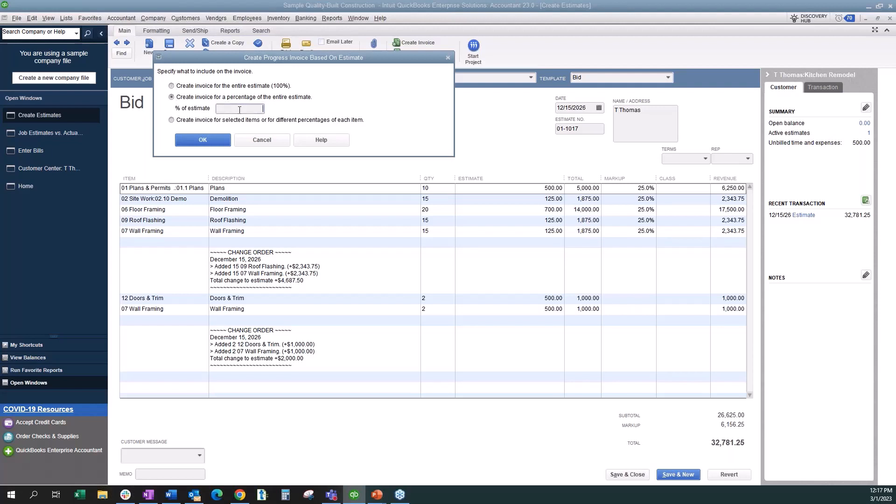
key(Tab)
click(191, 140)
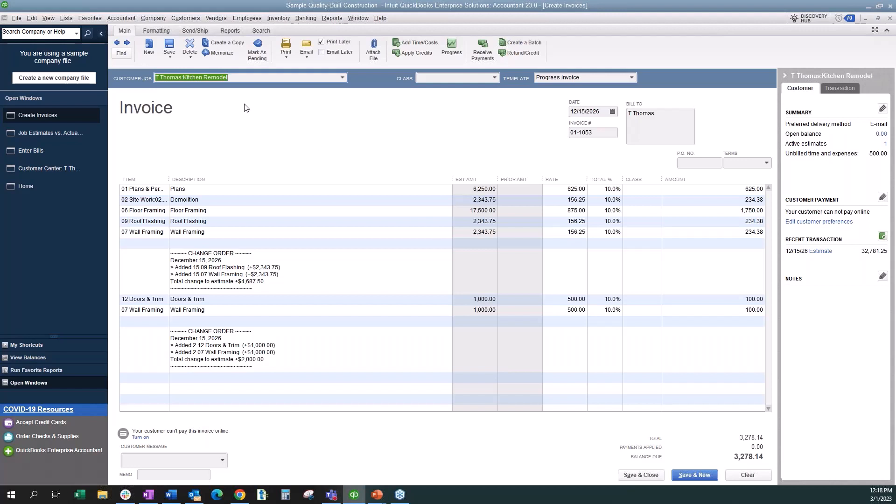
click(169, 44)
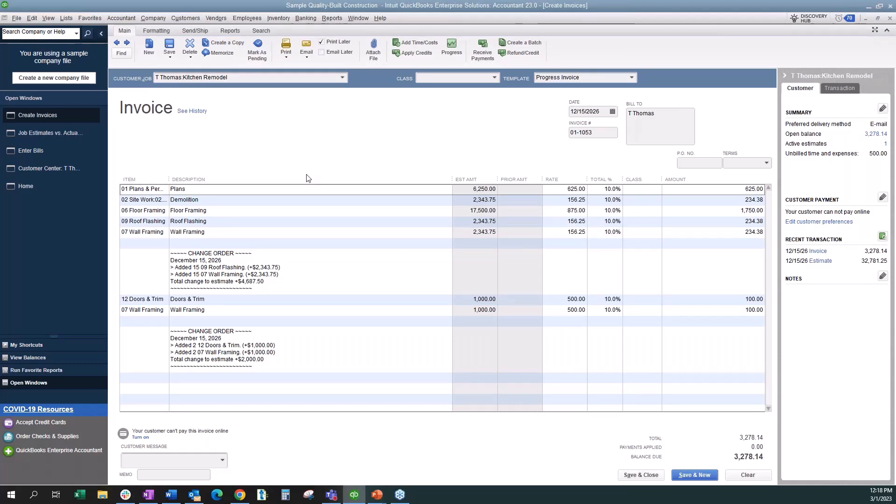
- Review the Job Estimates vs. Actuals Detail report for the Kitchen Remodel, and open the Job Progress Invoices vs. Estimates report
click(34, 136)
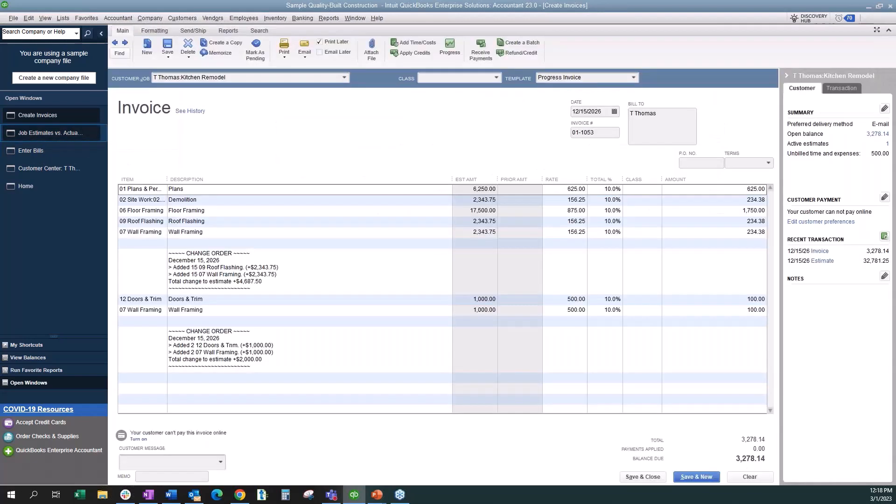
click(46, 132)
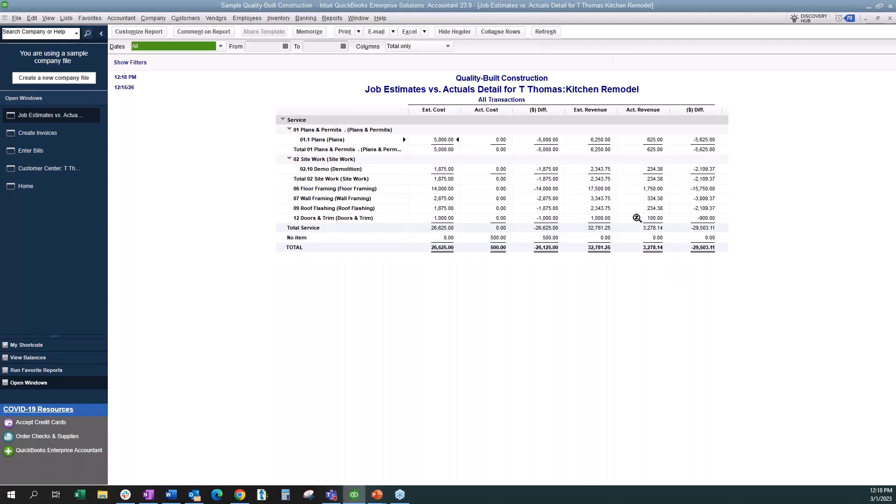
click(334, 19)
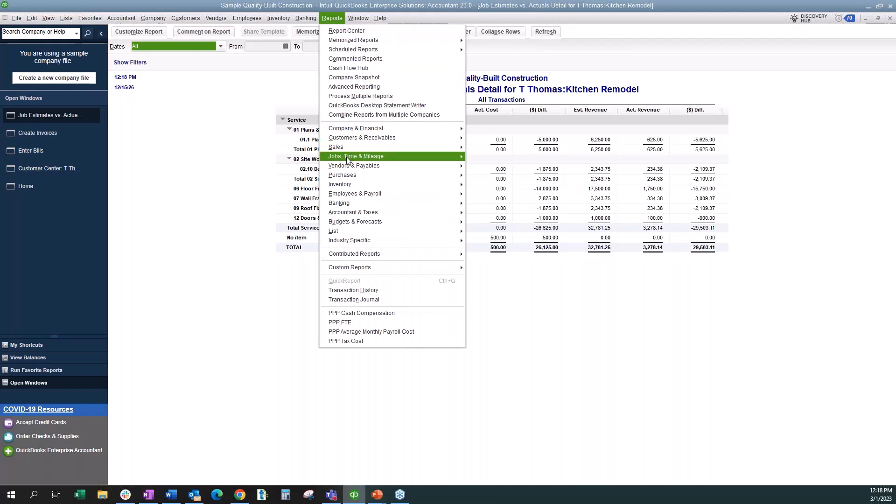
mouse_move(448, 157)
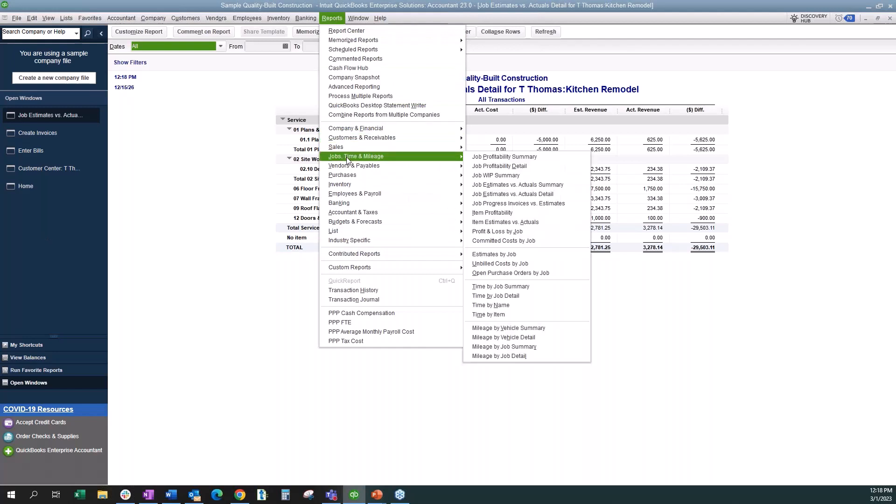
click(568, 201)
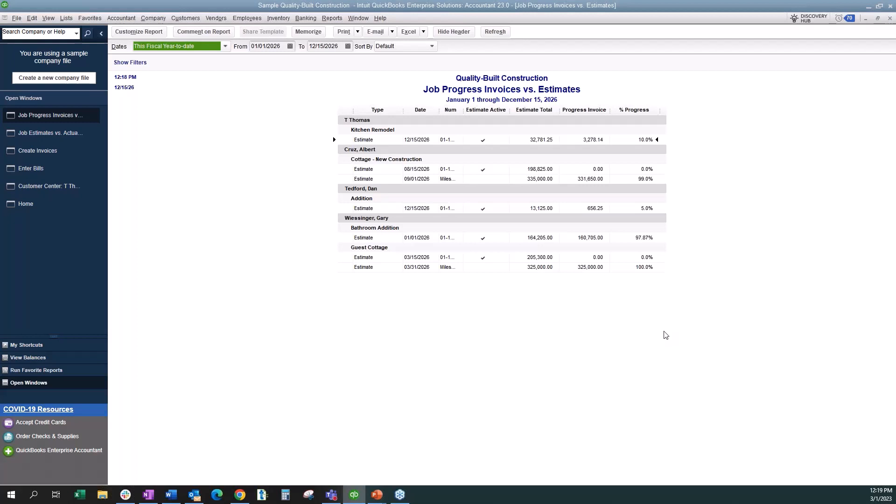
- Open the Job WIP Summary report and check its display customization options without changing them
click(332, 18)
mouse_move(347, 161)
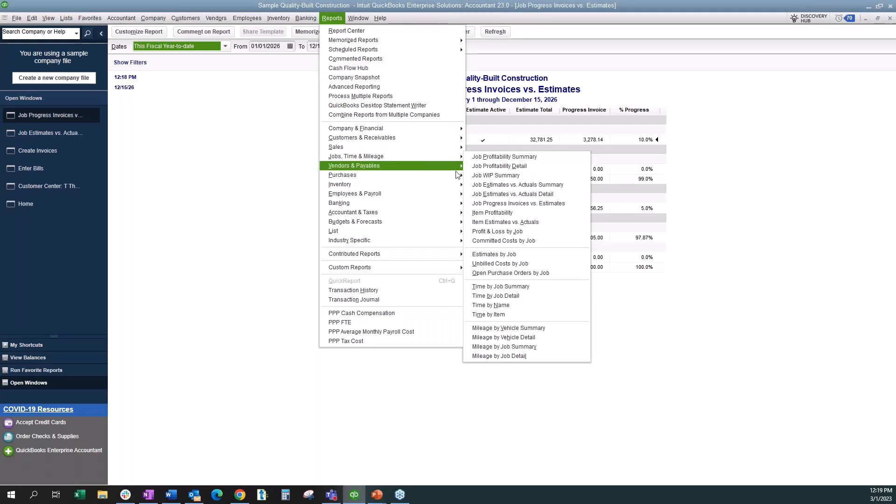
click(526, 175)
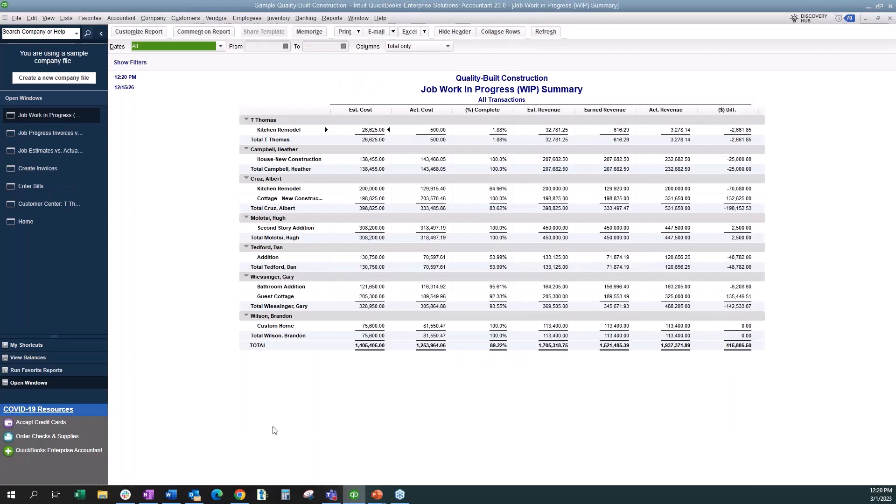
click(146, 32)
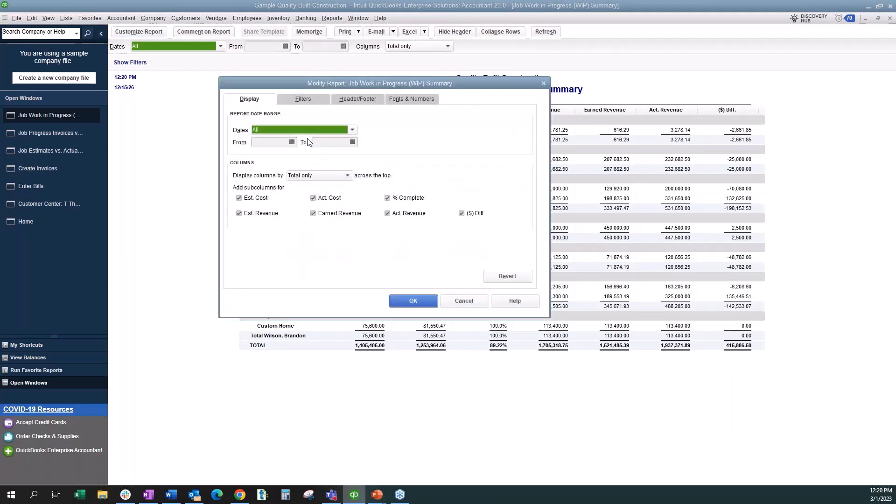
click(464, 300)
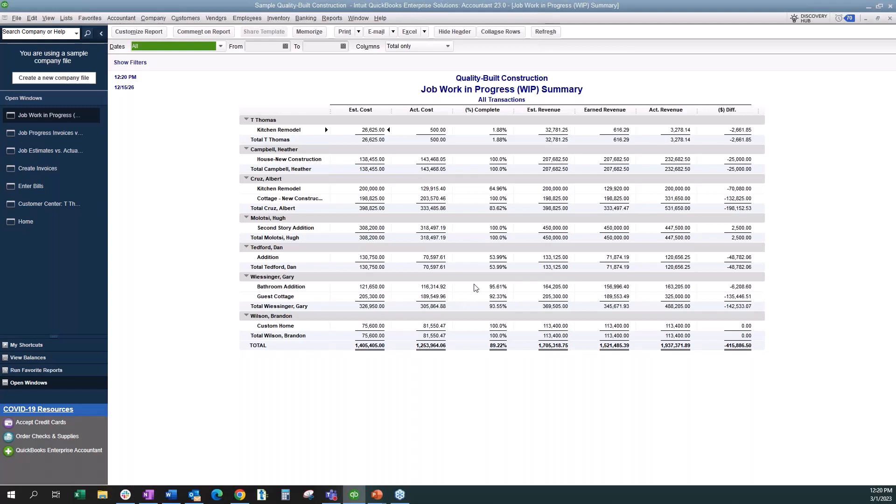
- Open the Committed Costs by Job report to examine committed and remaining costs for each job
click(331, 18)
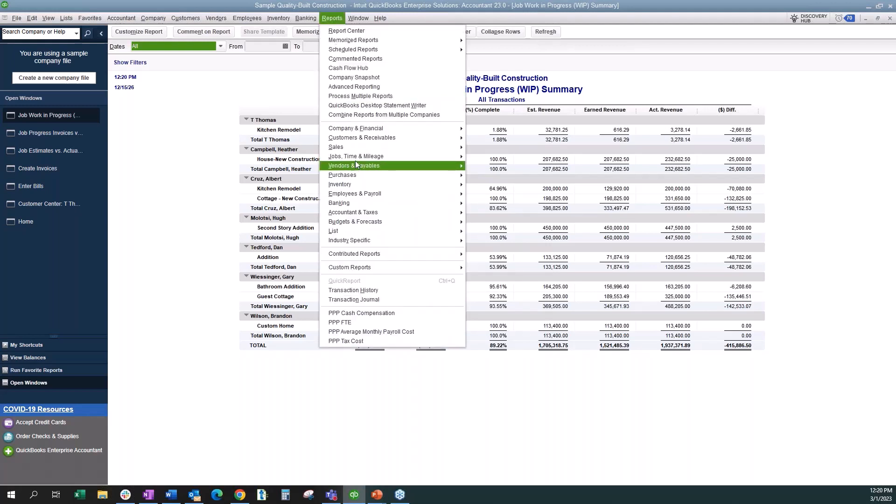
mouse_move(357, 155)
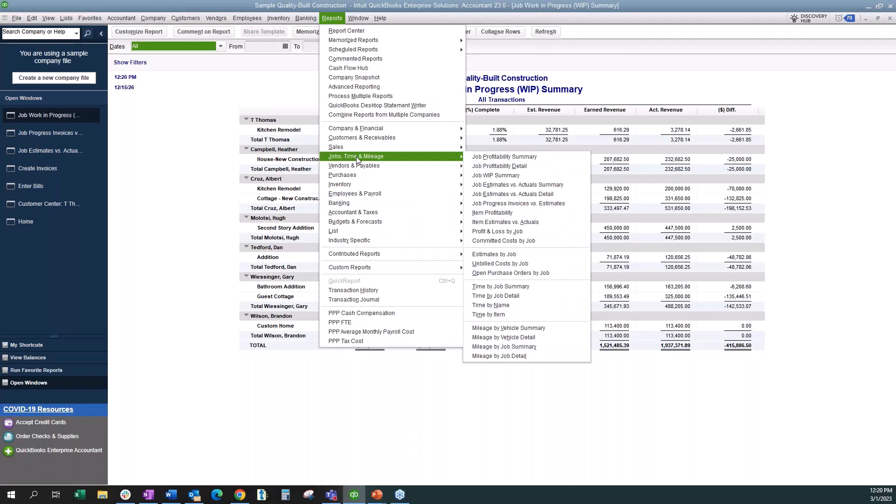
click(508, 239)
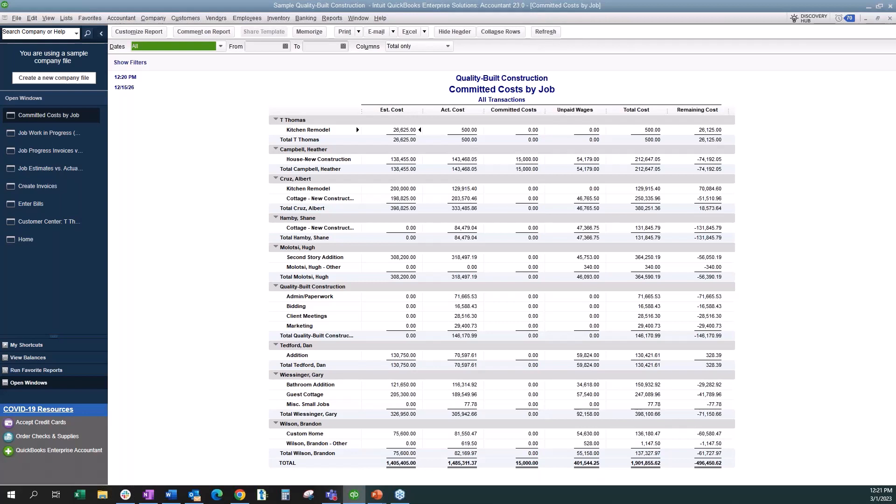
- Open the Unbilled Costs by Job report to examine the expenses not yet invoiced for each job
click(334, 19)
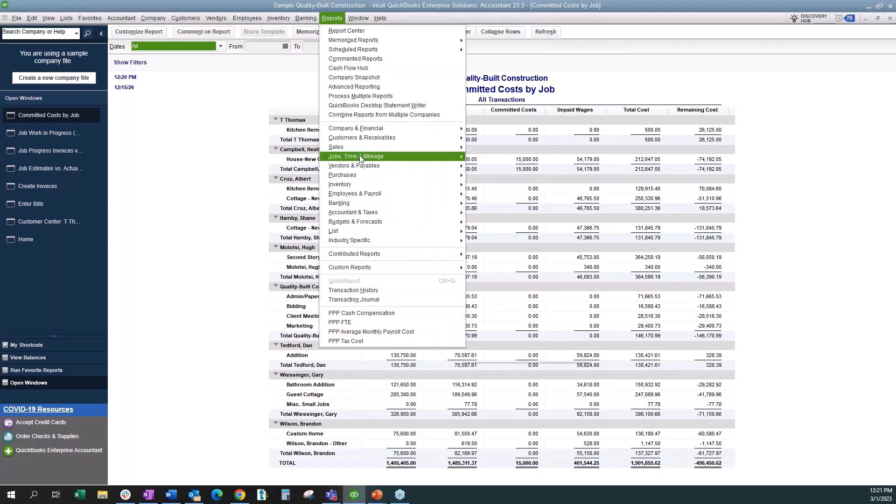
mouse_move(361, 159)
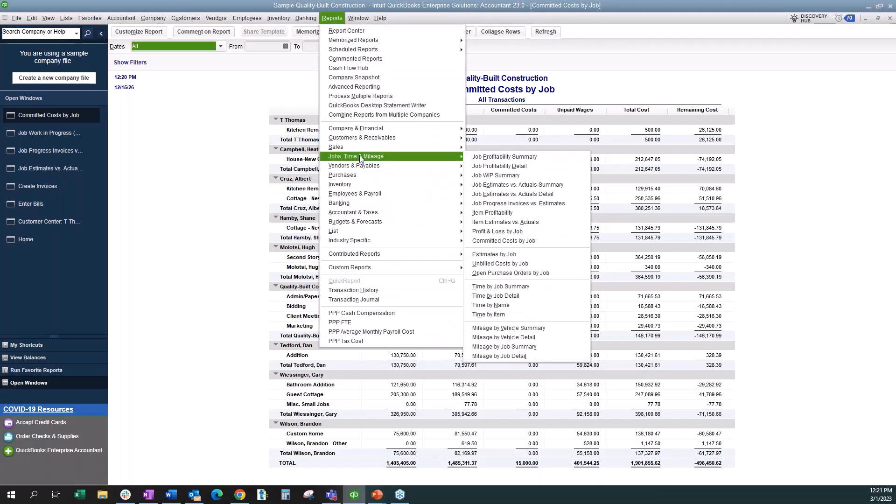
click(549, 262)
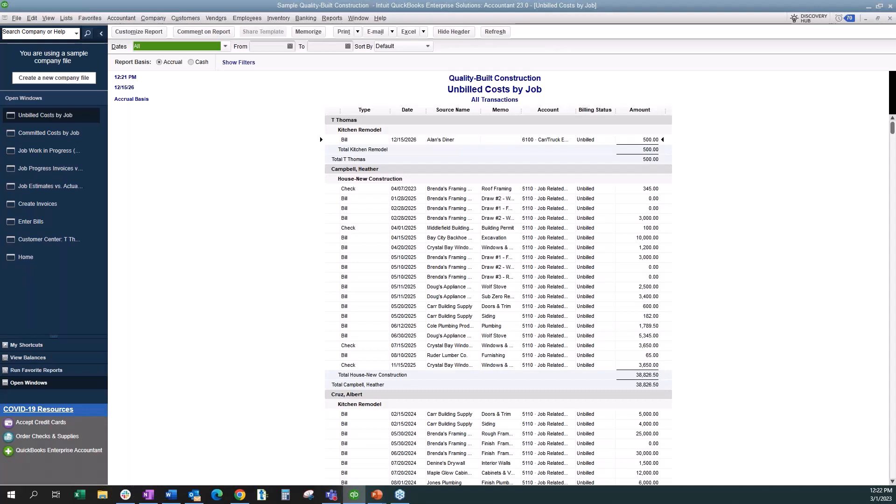
- Review the company preferences for Jobs & Estimates and for Time & Expenses, and close them without making changes
click(32, 17)
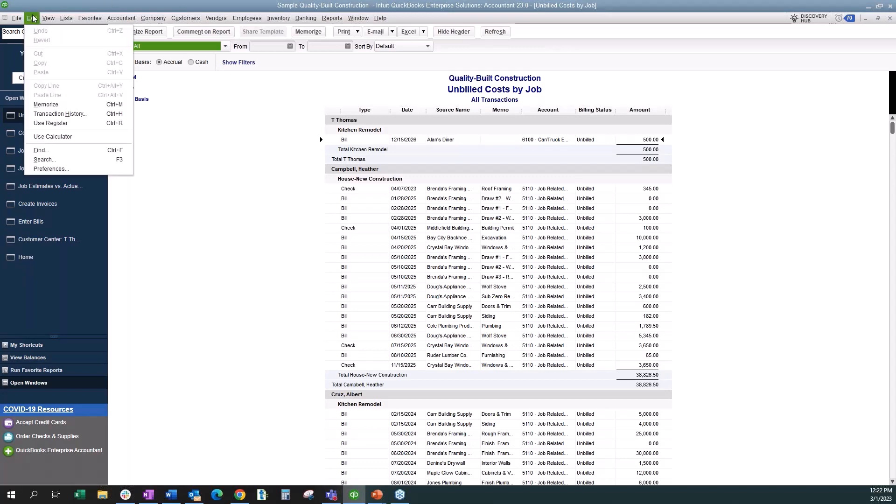
click(60, 168)
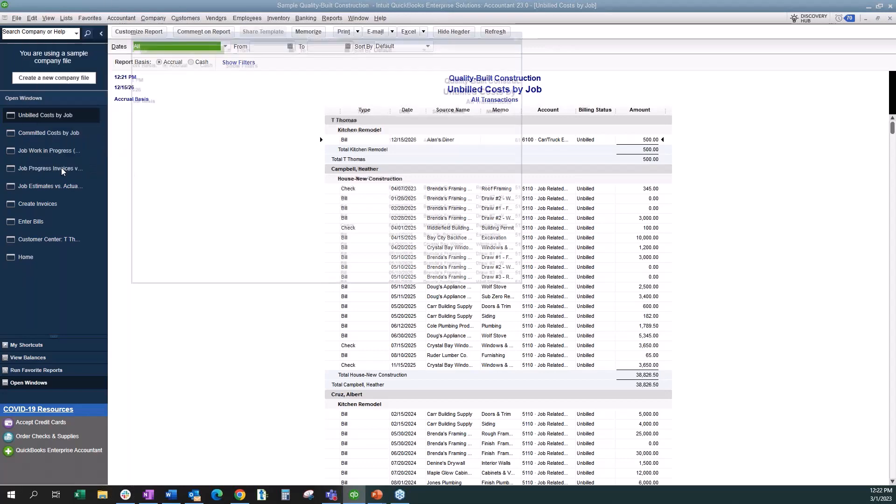
click(320, 47)
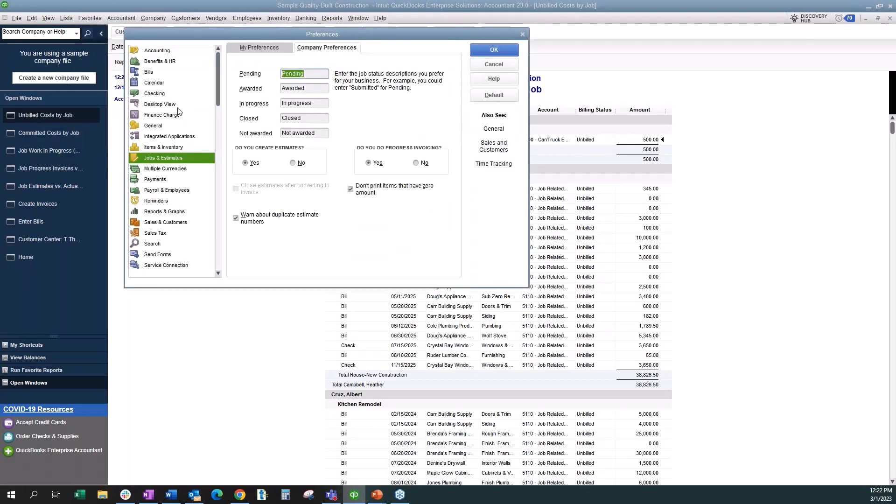
scroll(178, 111, down, 3)
click(161, 265)
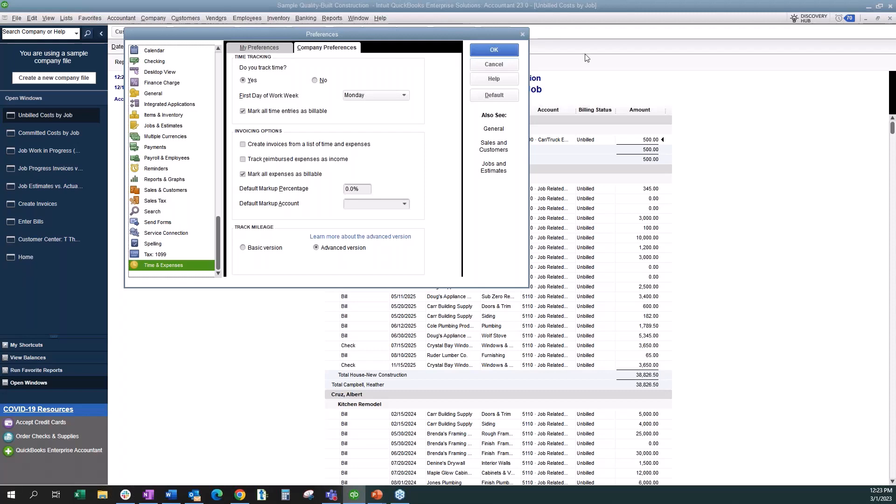
click(510, 69)
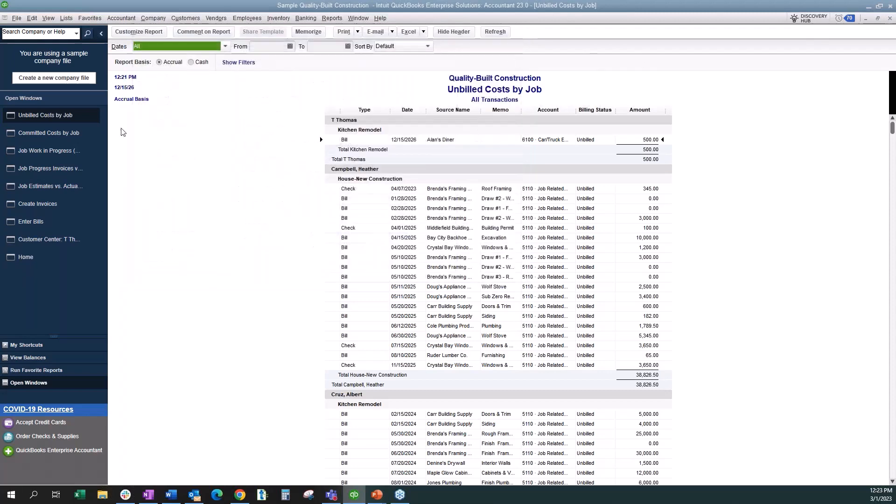
- Start a new bill with Abercrombie Fence Co as the vendor
click(42, 220)
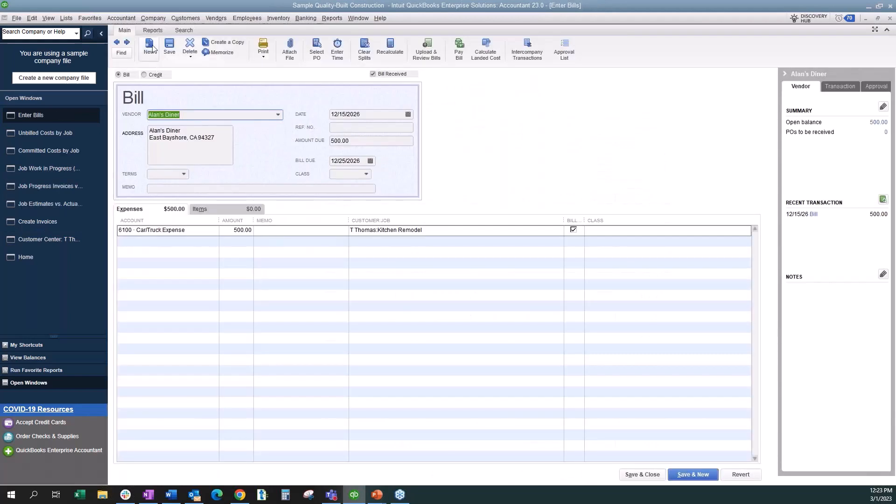
click(149, 47)
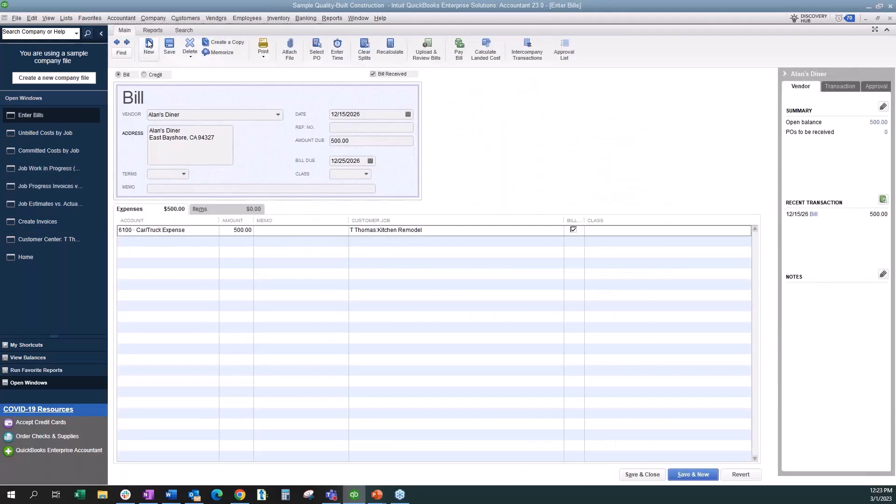
click(278, 115)
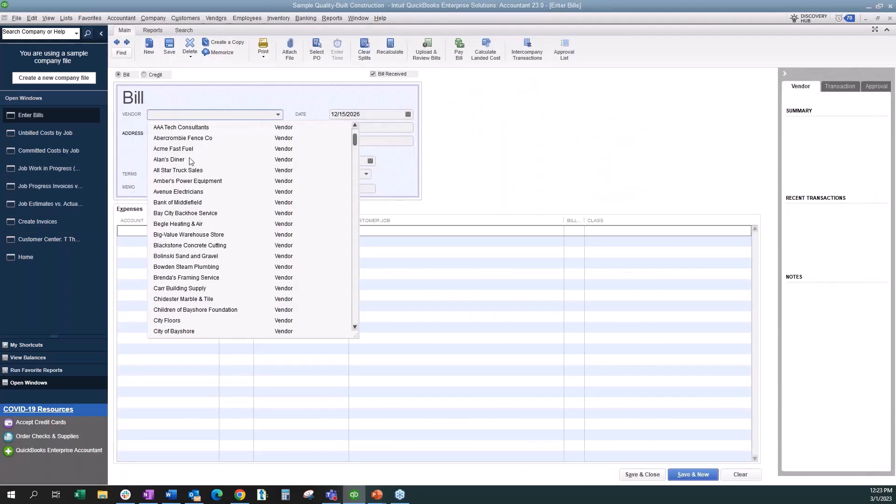
click(190, 139)
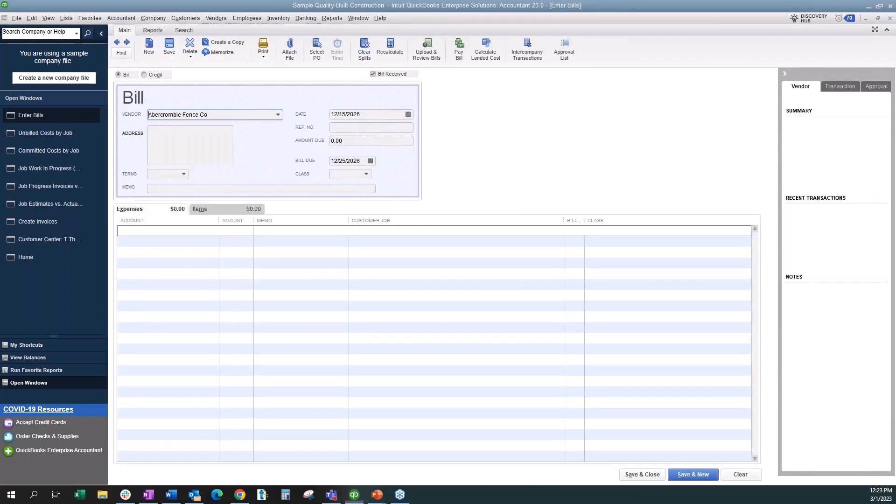
- Add the item 02.10 Demo to the bill with a quantity of 5 and a cost of 125
click(232, 207)
click(214, 231)
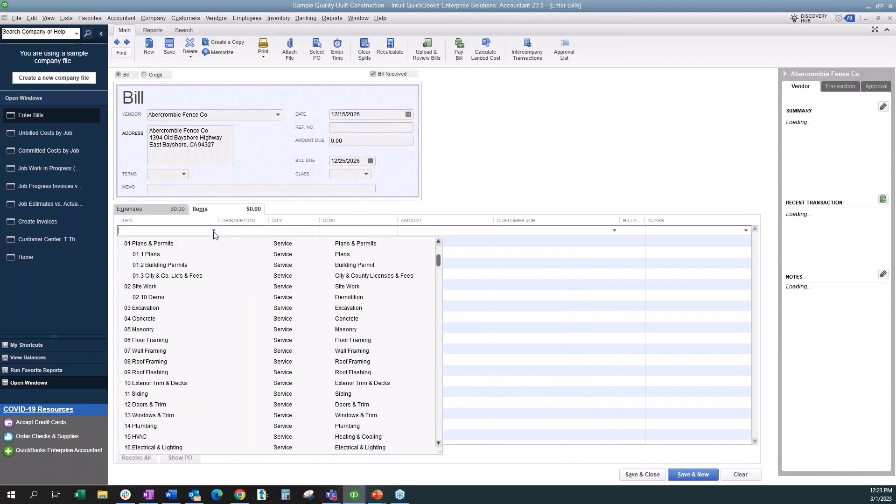
click(169, 298)
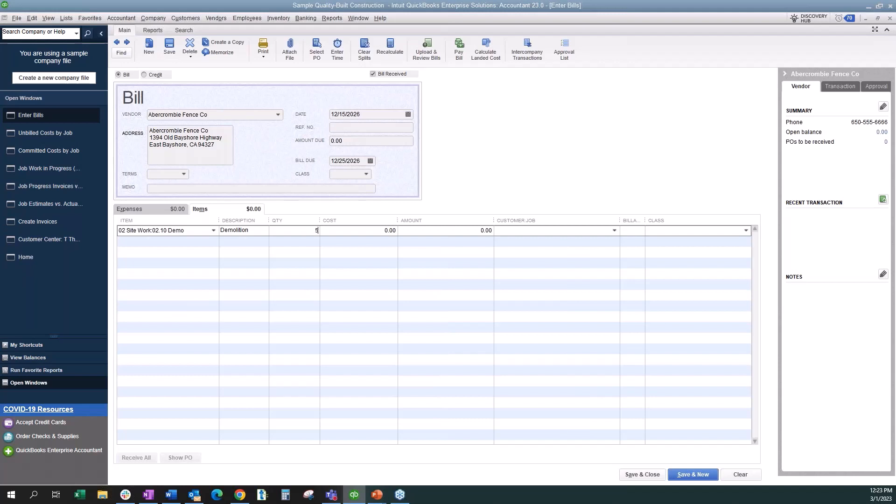
text(5)
click(382, 231)
text(125)
key(Tab)
- Assign the demolition line to the customer's Kitchen Remodel job, widen the Billable column and save the bill
click(614, 230)
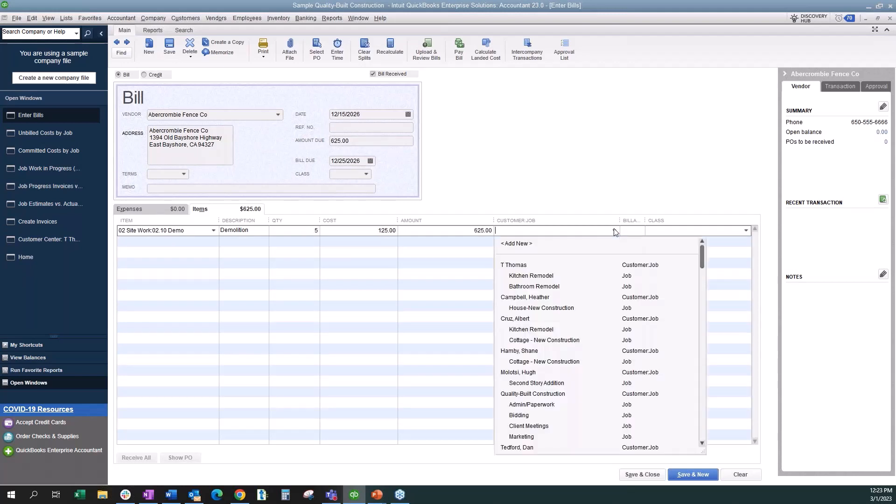
click(535, 277)
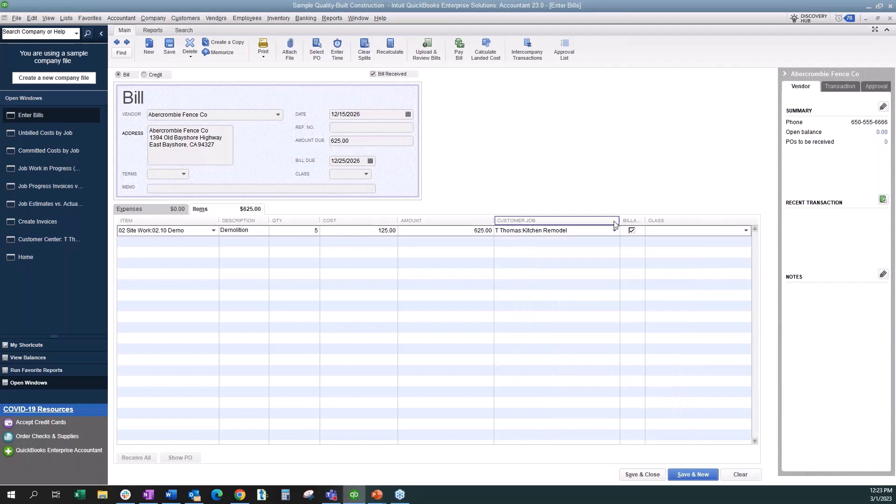
drag(645, 220, 687, 220)
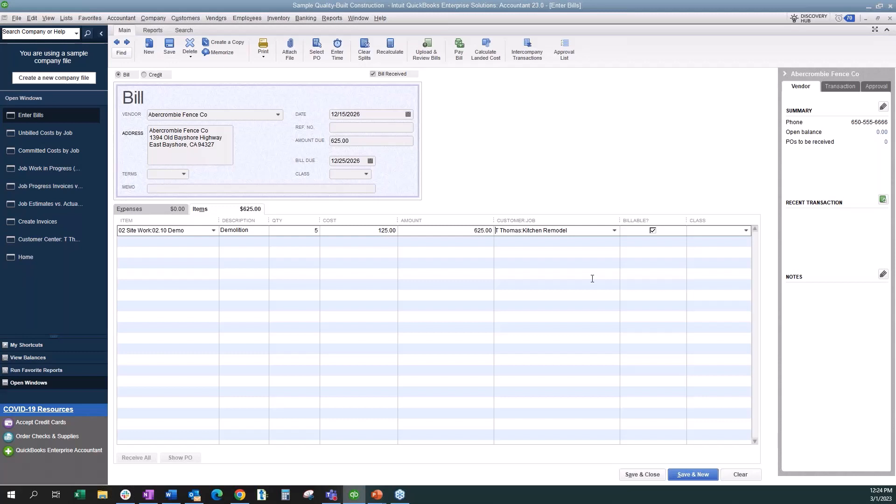
click(169, 47)
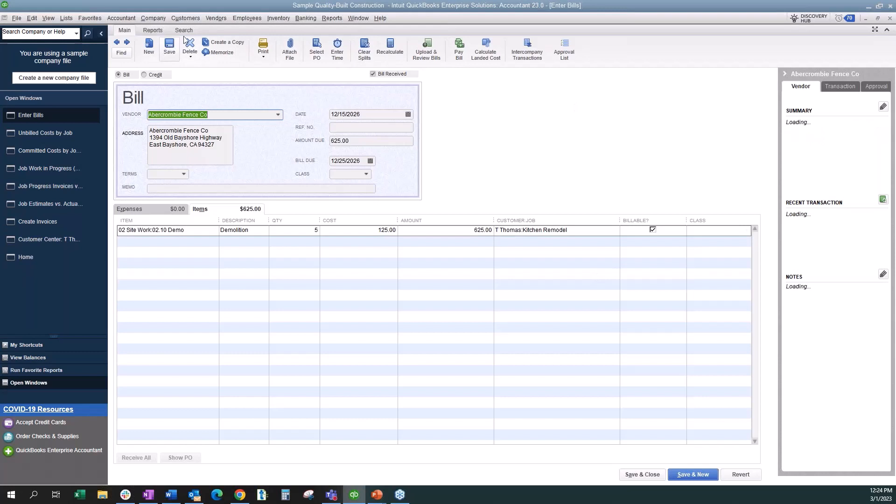
- Open the Income Tracker, show only the unbilled estimates and examine the actions available for the Kitchen Remodel estimate
click(186, 18)
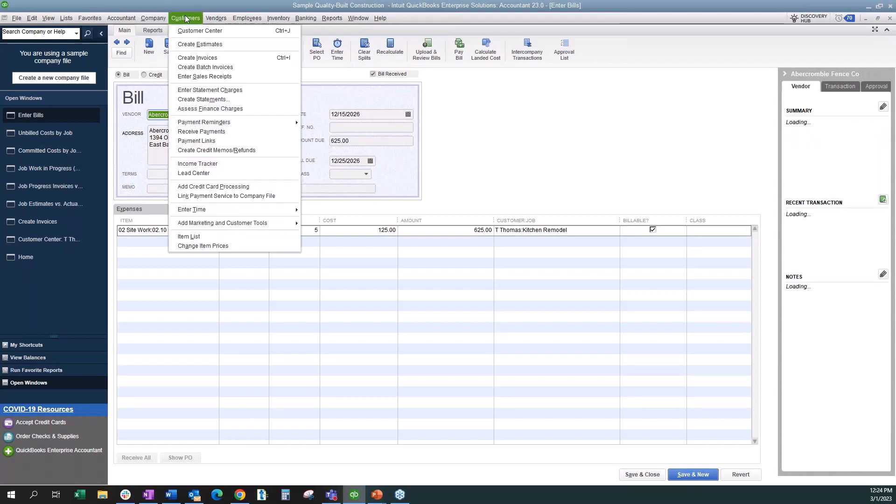
click(197, 163)
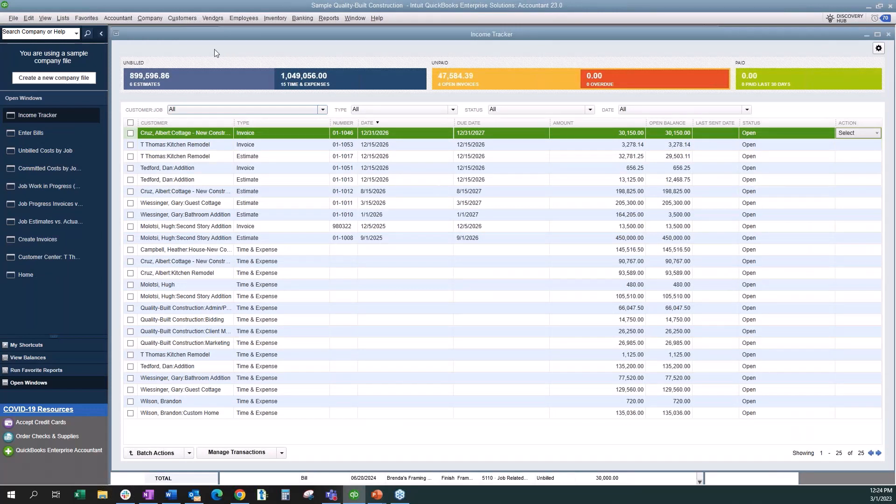
click(200, 77)
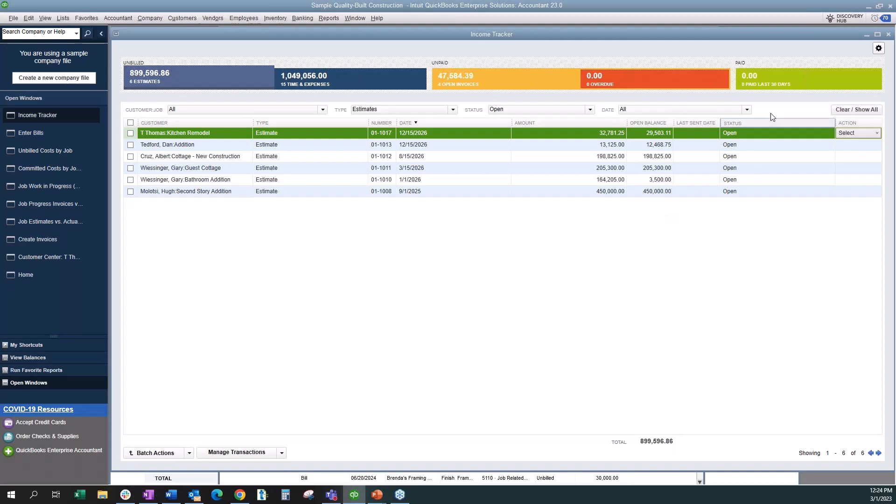
click(876, 134)
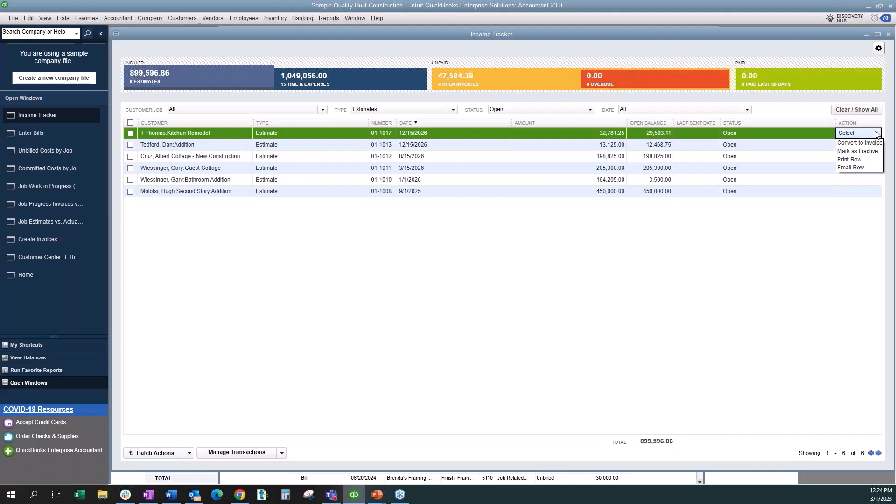
click(293, 366)
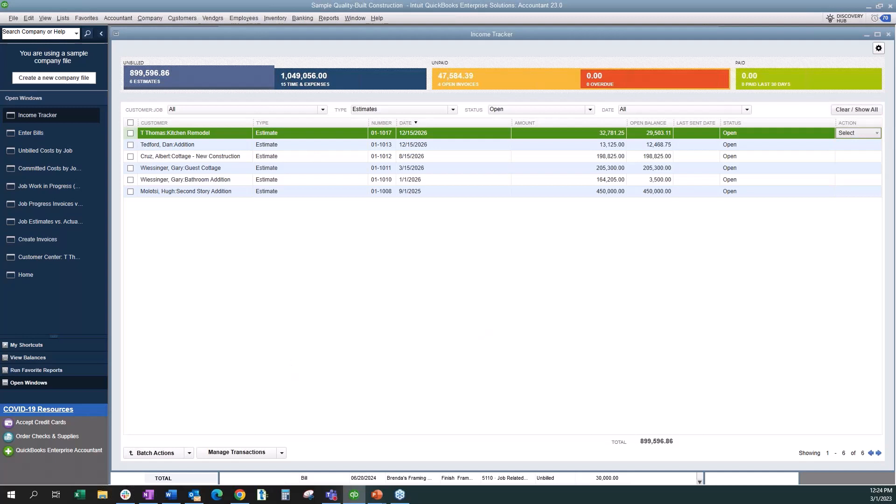
- Examine the unbilled time and expenses with the actions available for the first customer's Kitchen Remodel job, and list the unpaid open invoices
click(351, 79)
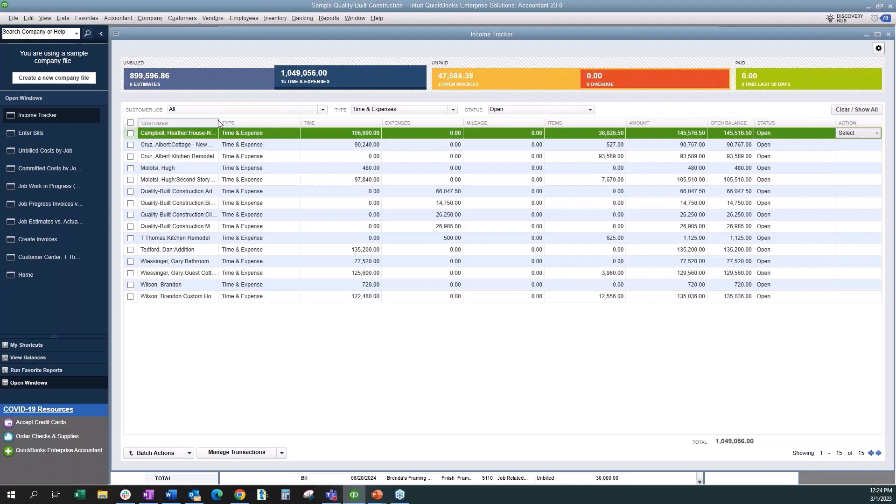
drag(218, 120, 278, 130)
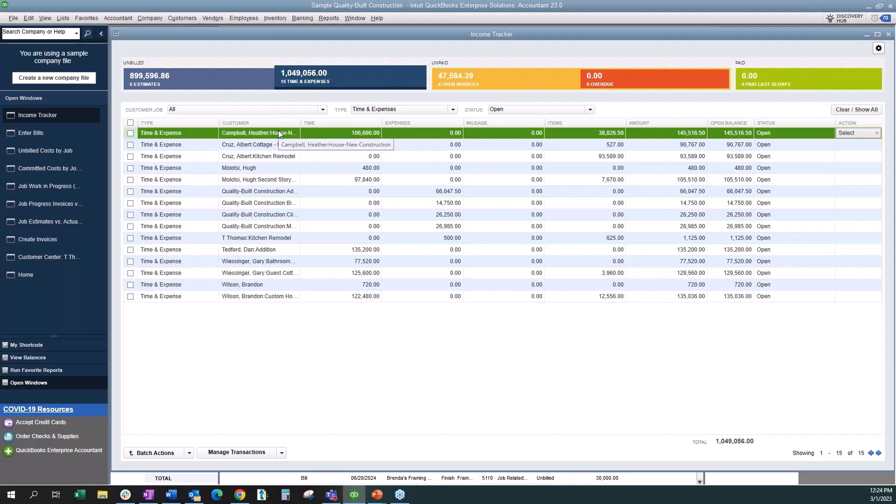
click(269, 239)
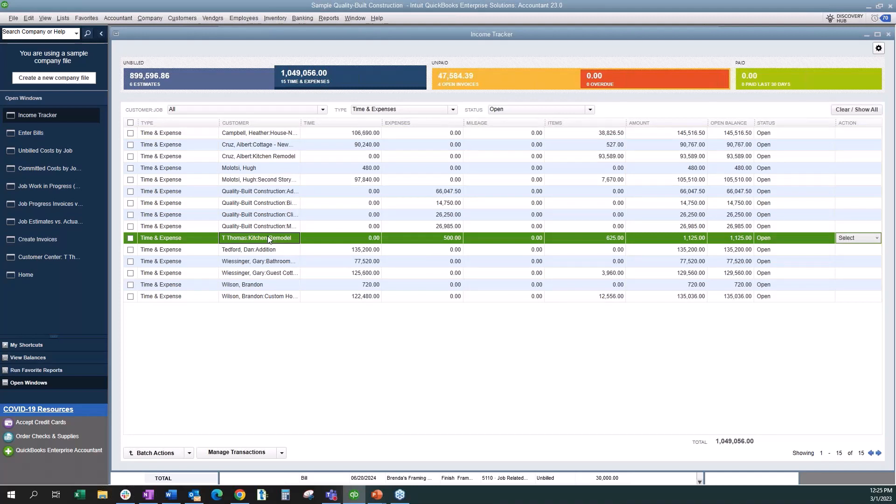
click(877, 238)
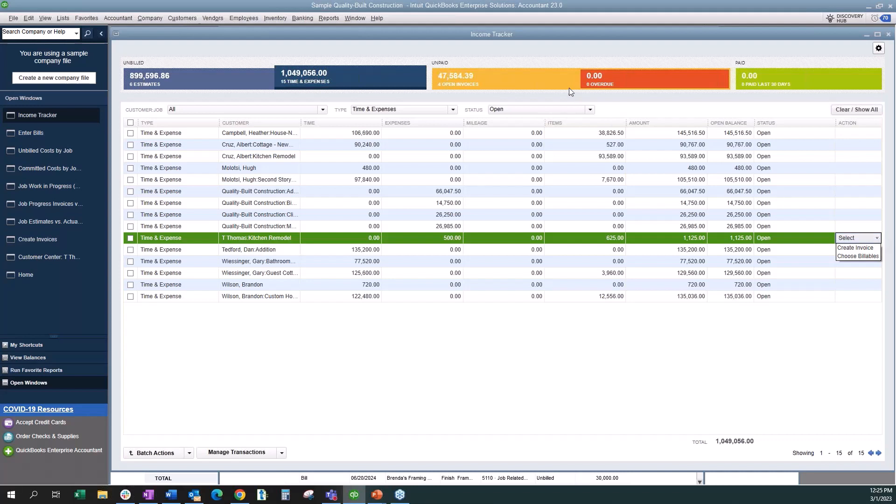
click(533, 83)
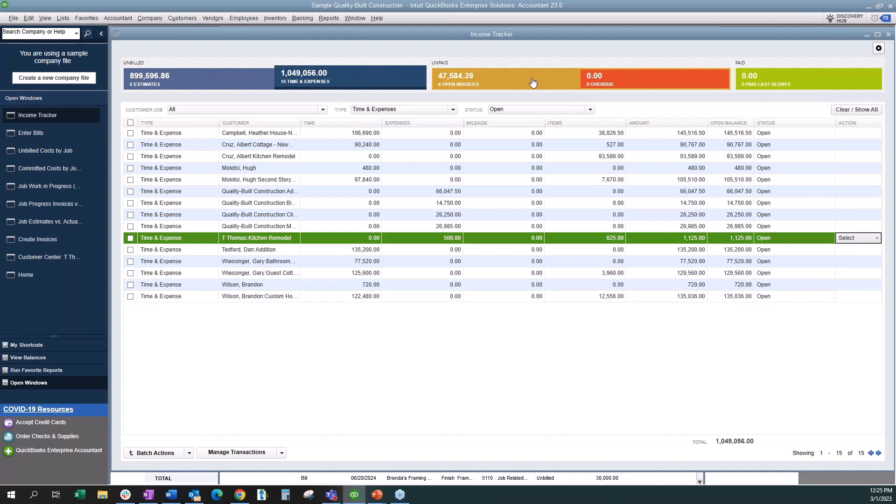
click(533, 83)
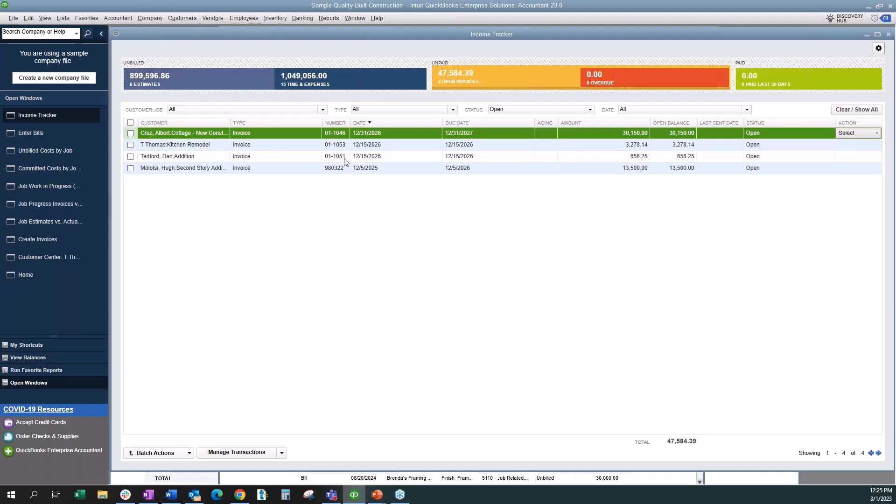
- Start a new invoice for the customer's Kitchen Remodel job without basing it on the available estimate
click(182, 18)
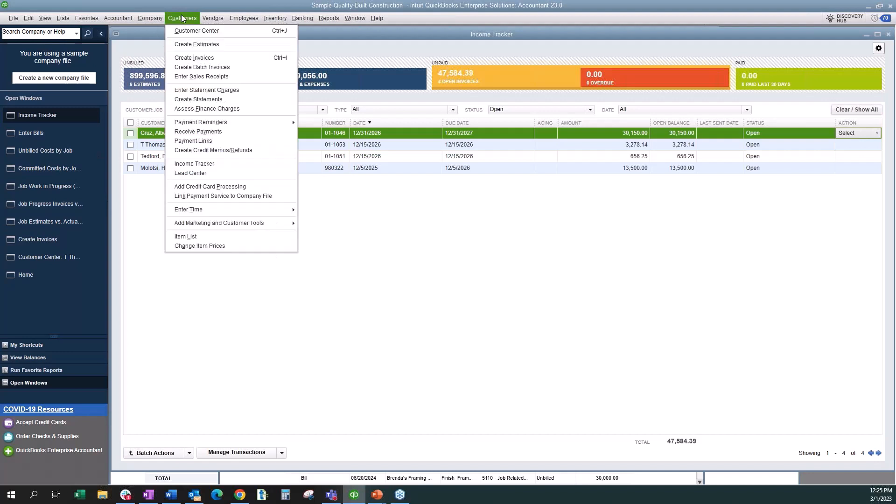
click(185, 59)
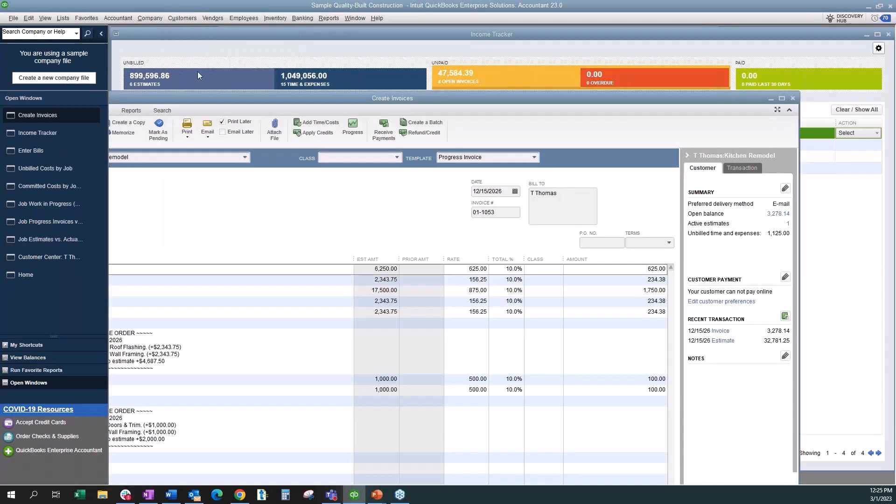
click(783, 98)
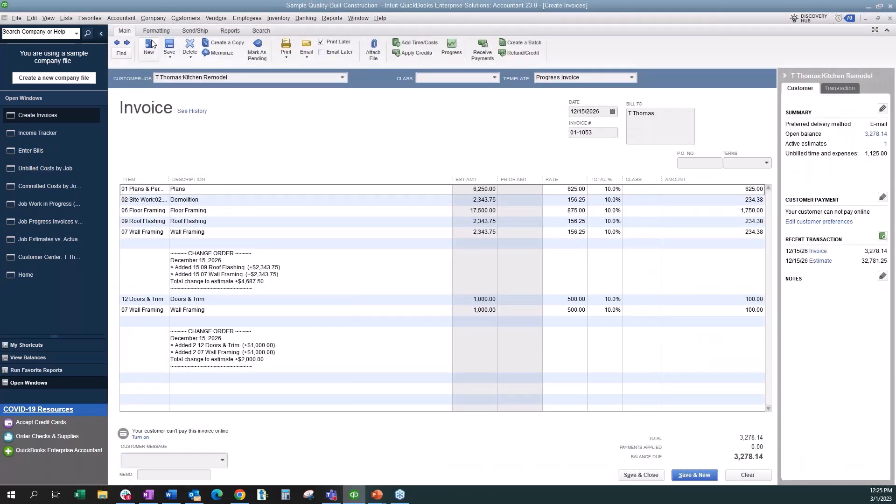
click(150, 46)
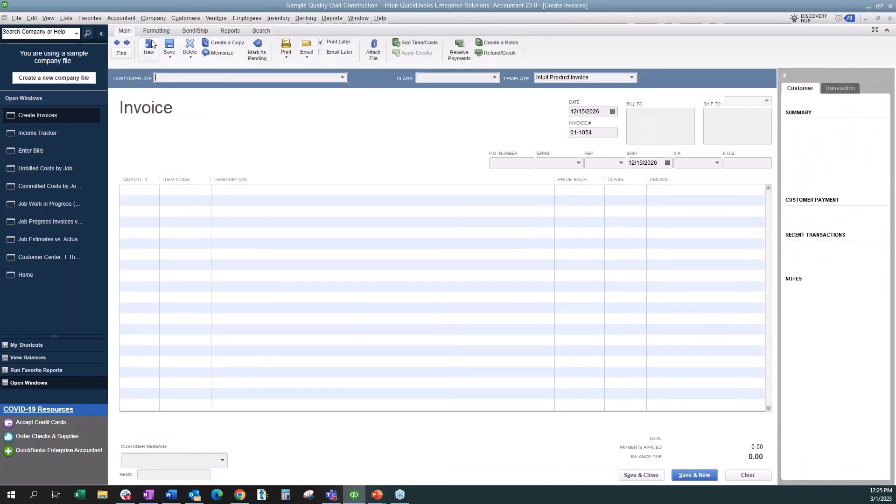
click(343, 77)
click(217, 122)
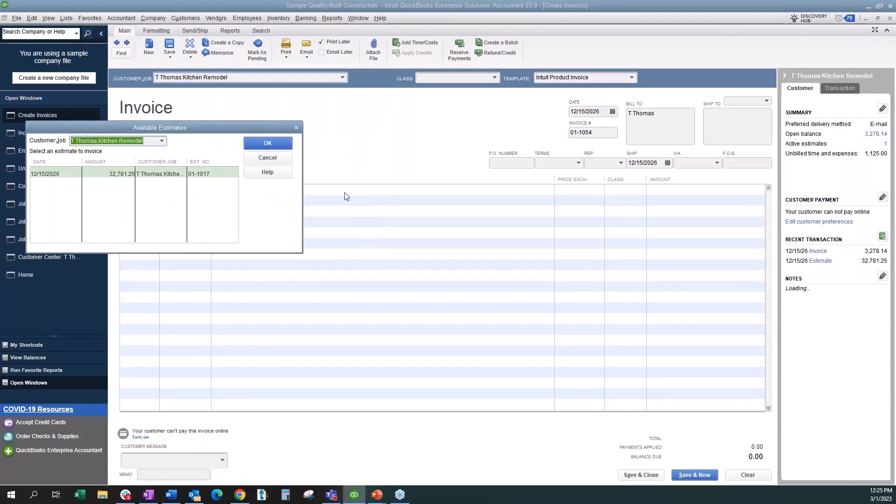
click(274, 158)
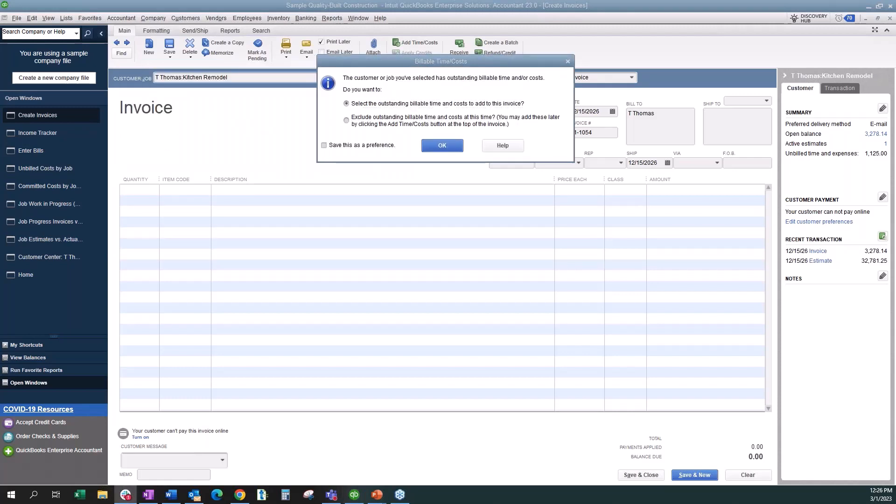
- Choose to add outstanding billable time and costs to the invoice, and review the job's expenses, mileage and items
click(470, 71)
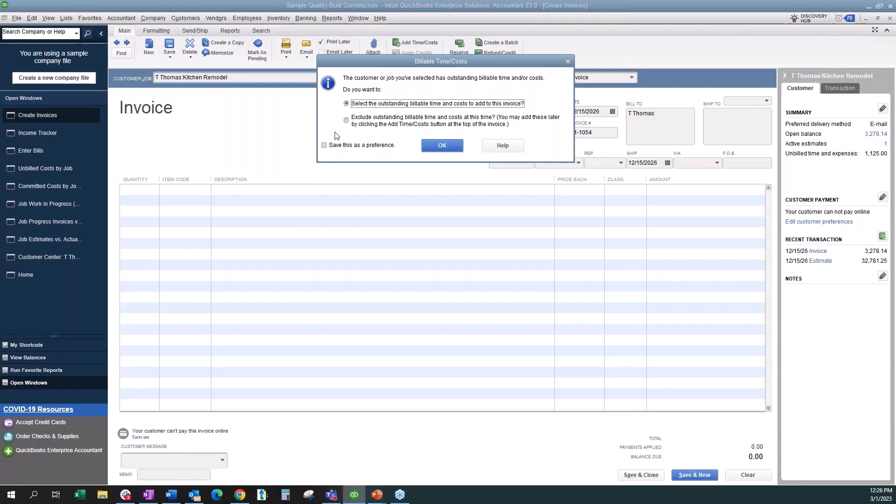
click(444, 145)
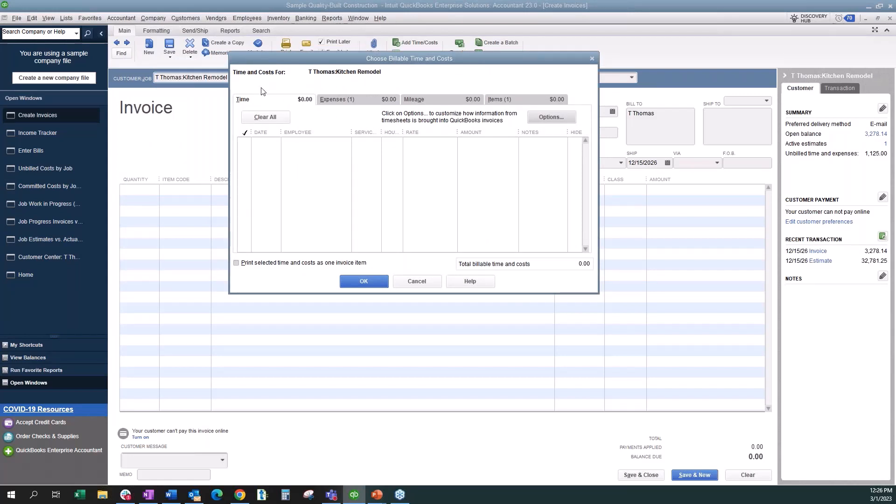
click(364, 104)
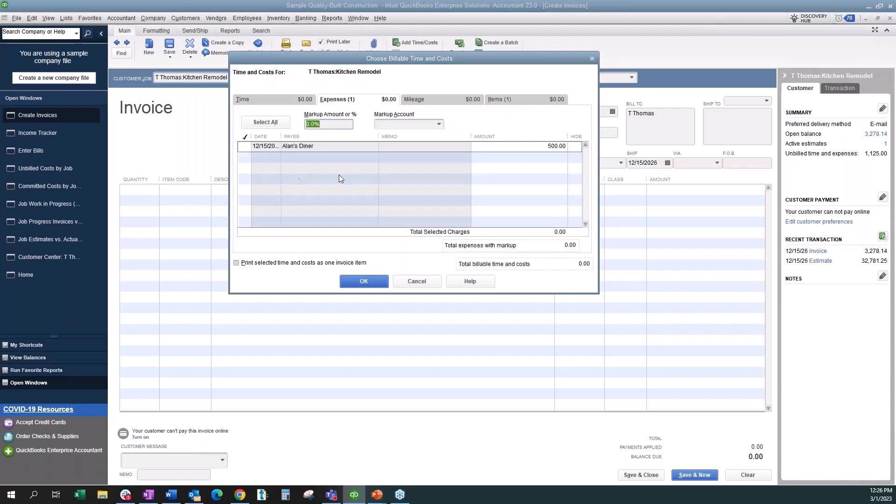
click(445, 103)
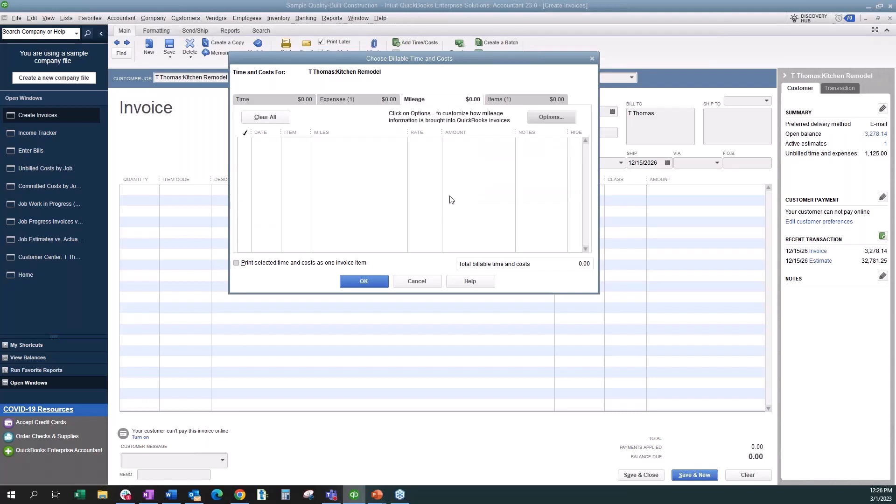
click(523, 100)
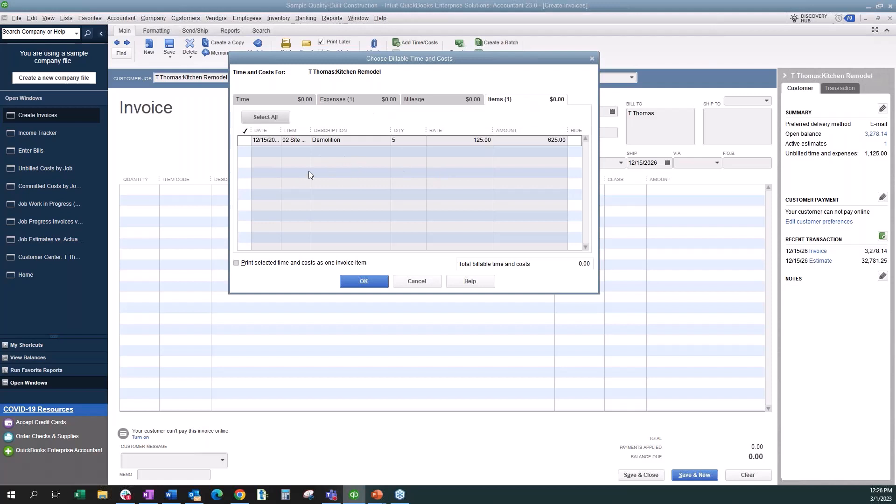
- Select the 625.00 Demolition item and the 500.00 Alan's Diner expense and add both to the invoice
click(244, 140)
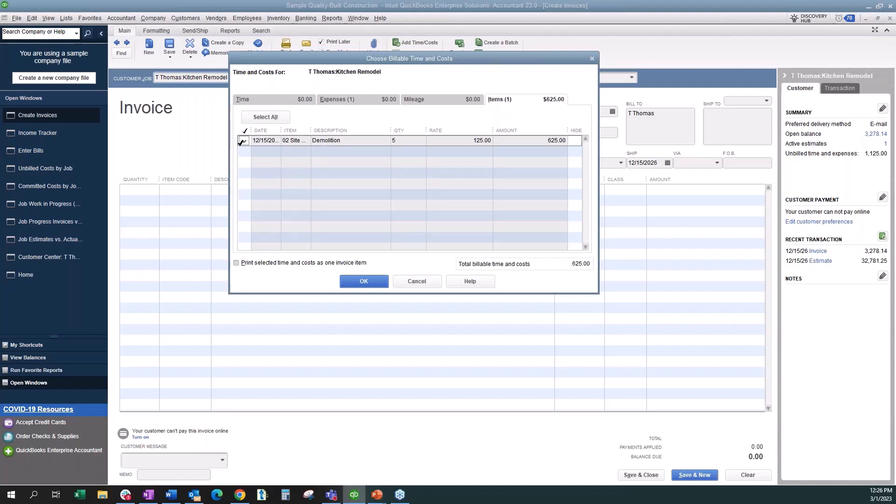
click(341, 100)
click(245, 146)
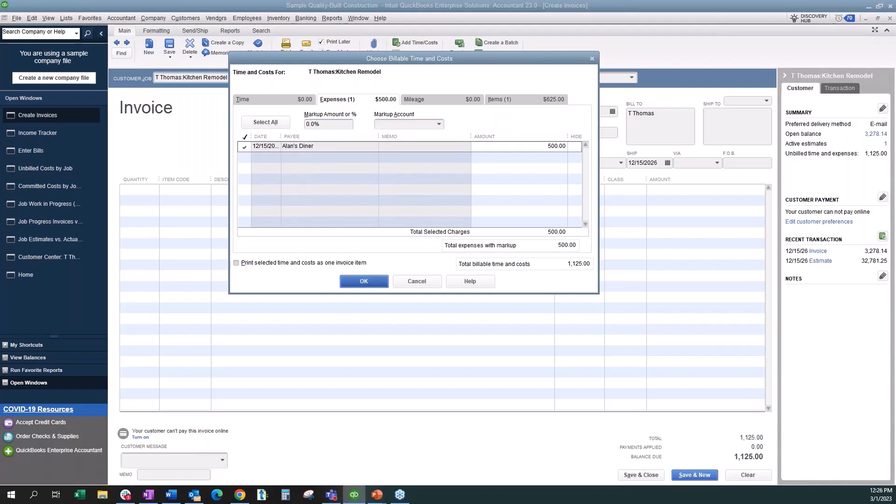
click(363, 281)
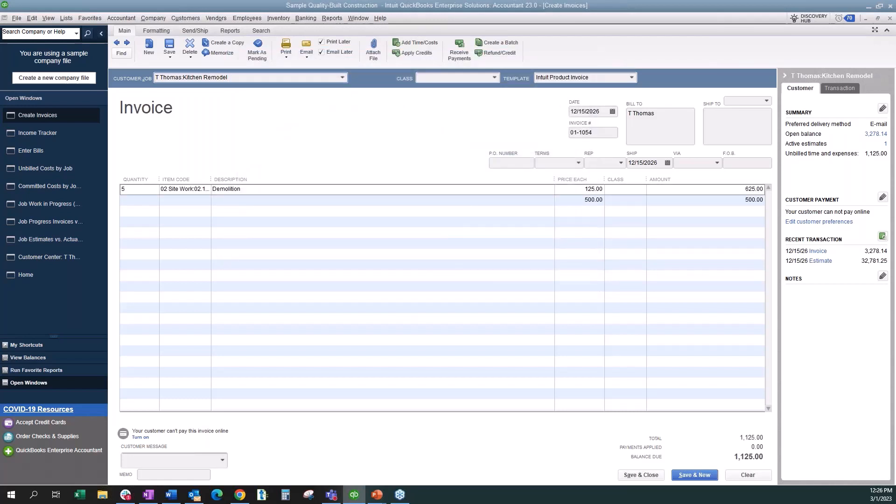